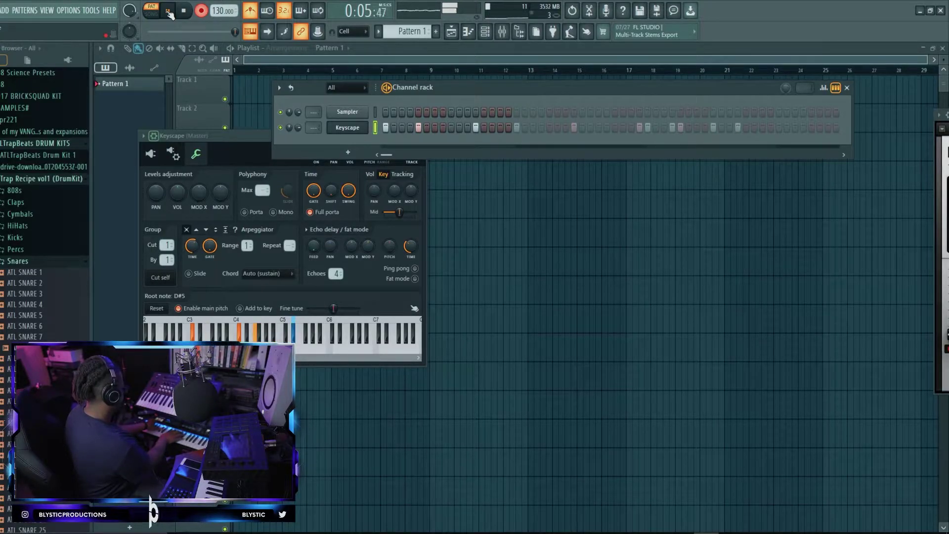
# Undo the last recorded Keyscape take and quantize the melody notes in the piano roll
pyautogui.press('space')
pyautogui.hotkey('ctrl', 'z')
pyautogui.click(169, 11)
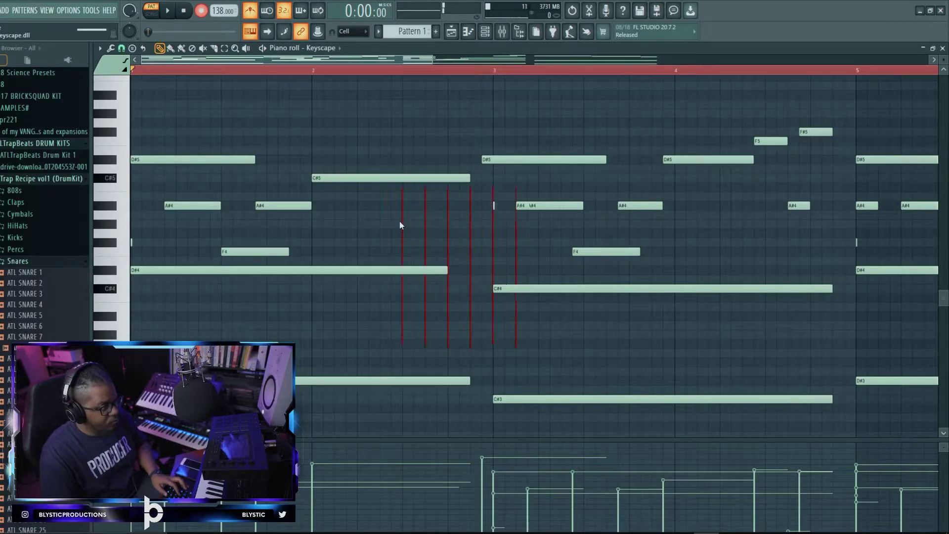
pyautogui.hotkey('alt', 'q')
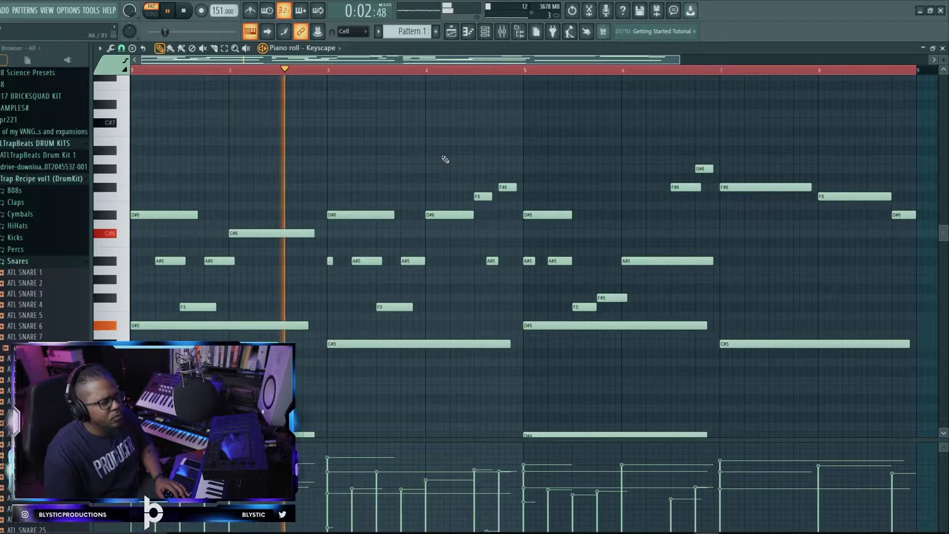
# Add an Omnisphere instrument channel, show its patch view, and move its window clear of the channel rack
pyautogui.press('F6')
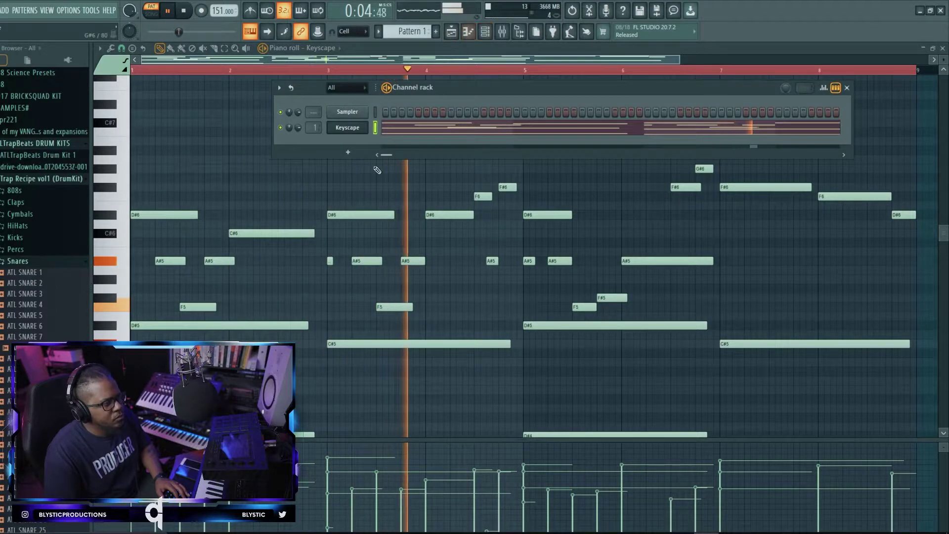
pyautogui.click(348, 152)
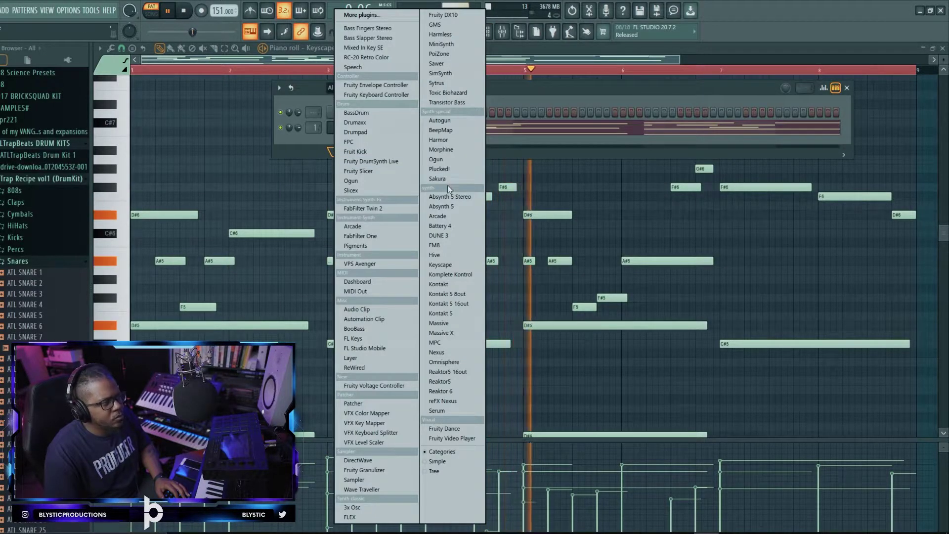
pyautogui.click(458, 363)
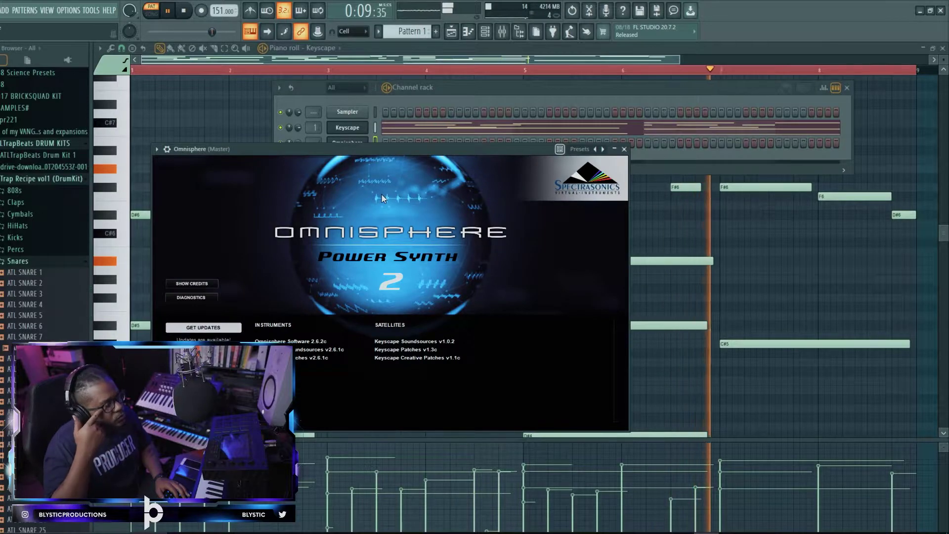
pyautogui.click(415, 218)
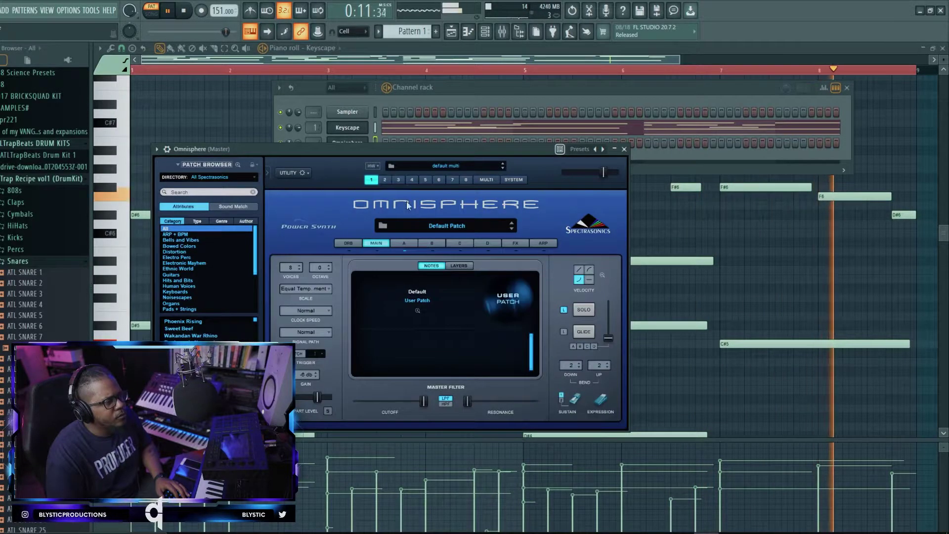
pyautogui.moveTo(372, 149); pyautogui.dragTo(534, 231)
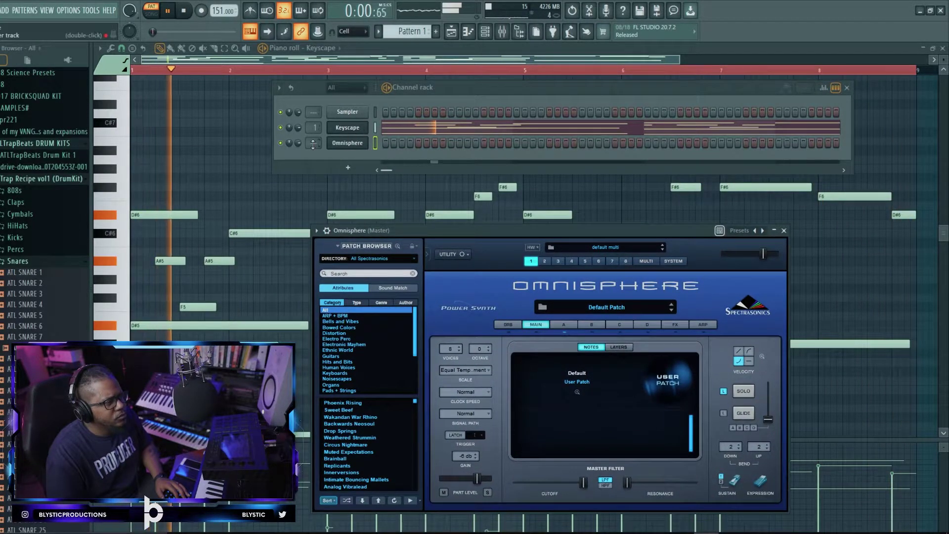
# Copy the Keyscape channel's notes and paste them into the Omnisphere channel
pyautogui.rightClick(350, 130)
pyautogui.click(479, 139)
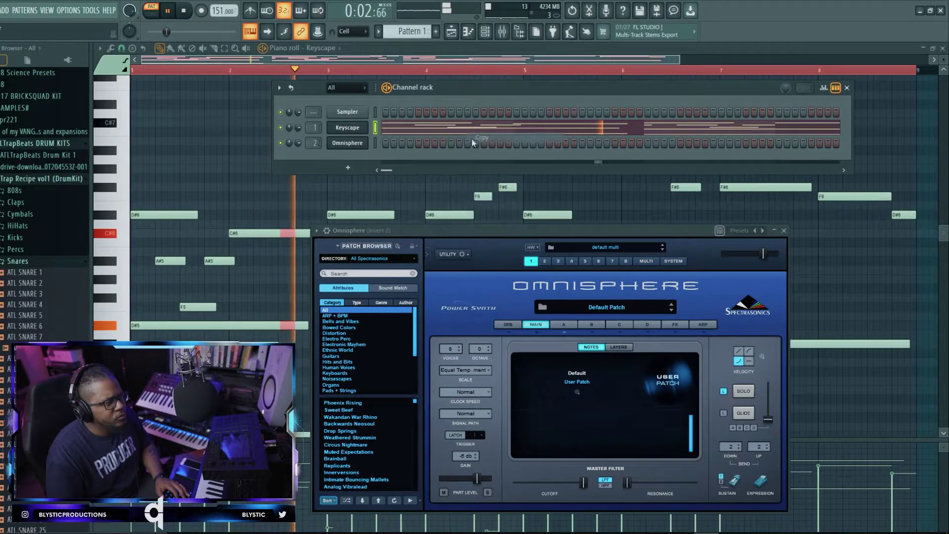
pyautogui.rightClick(364, 145)
pyautogui.click(481, 162)
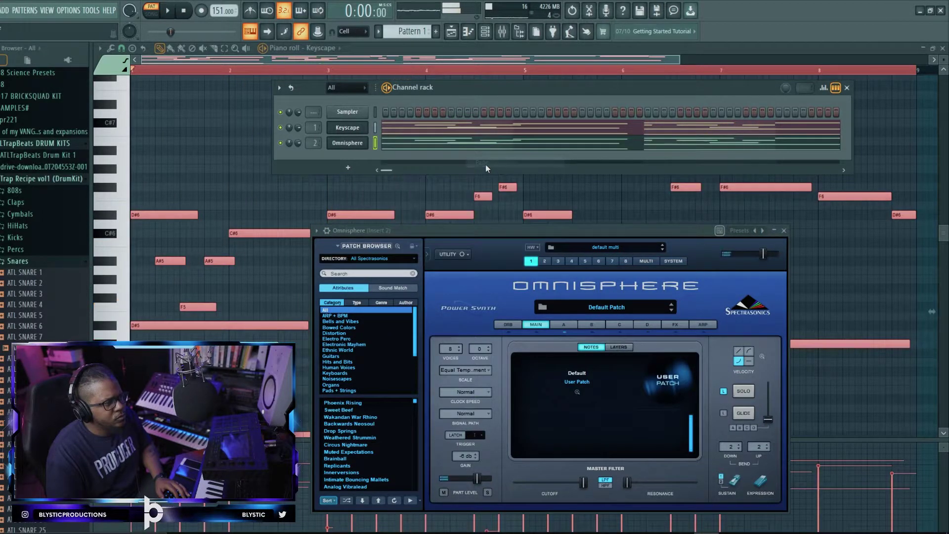
# Shuffle the Omnisphere patch list, filter it to ARP + BPM, and audition patches until Malfunctioning Robot Boy is loaded
pyautogui.click(347, 500)
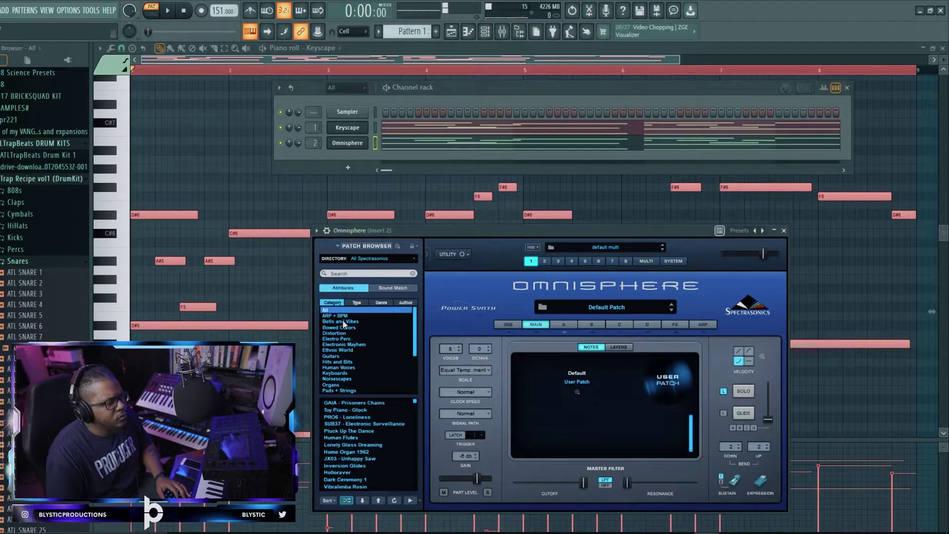
pyautogui.click(342, 315)
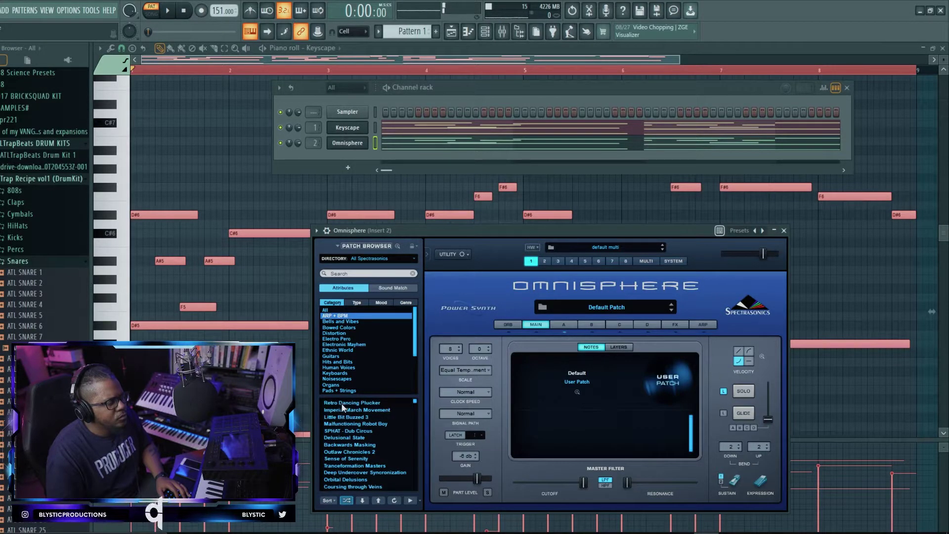
pyautogui.press('space')
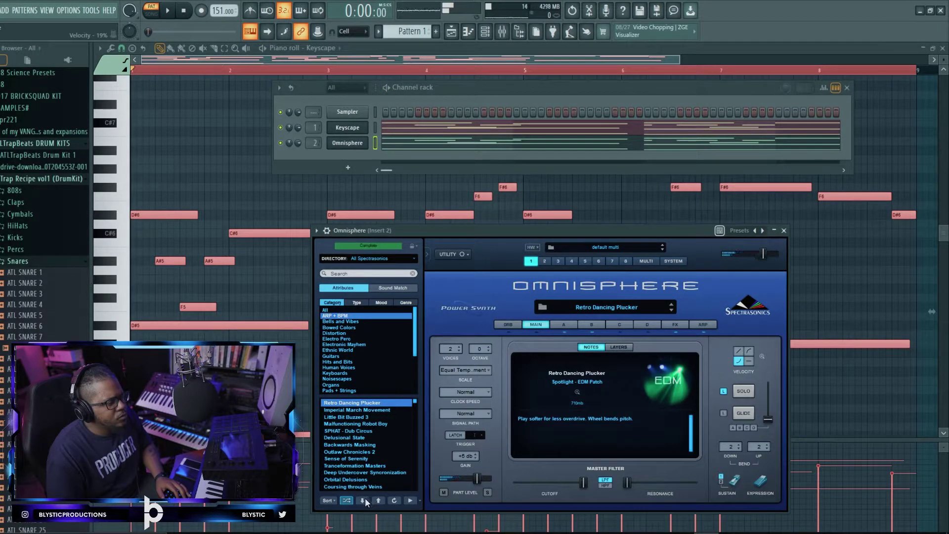
pyautogui.press('Down')
pyautogui.press('space')
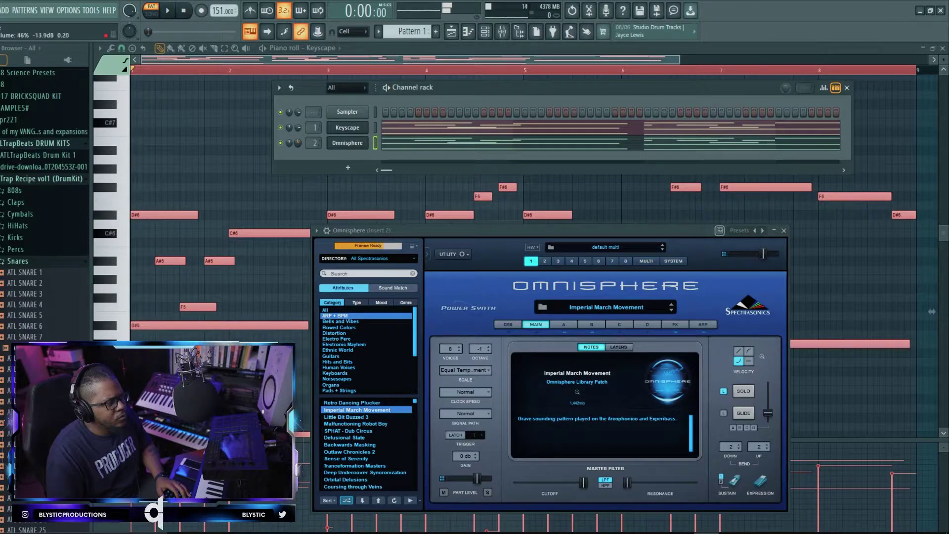
pyautogui.press('space')
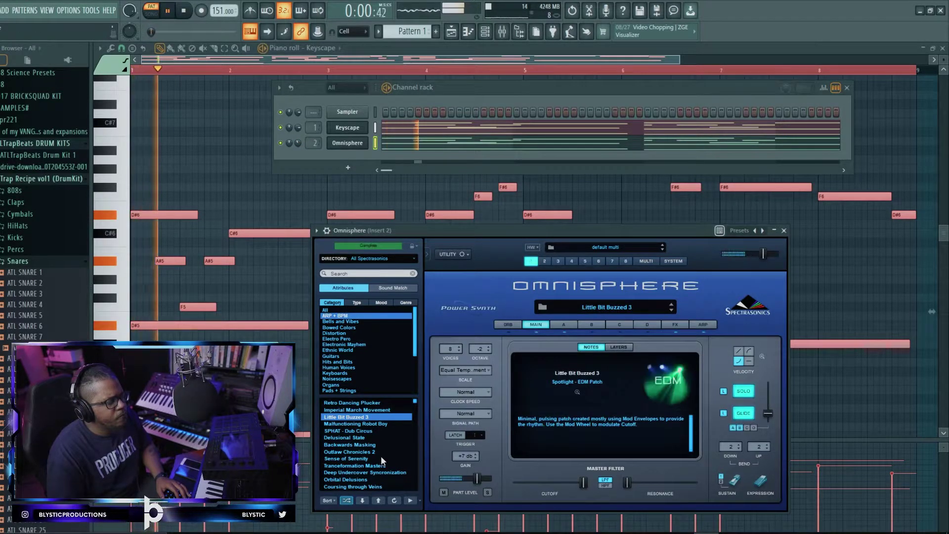
pyautogui.click(360, 502)
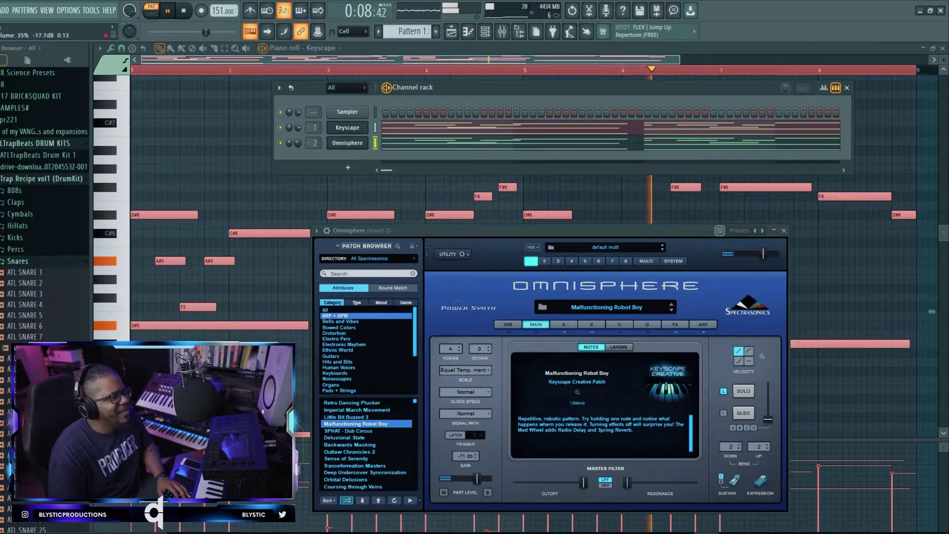
# Add a second Omnisphere instrument channel below the first one
pyautogui.click(347, 168)
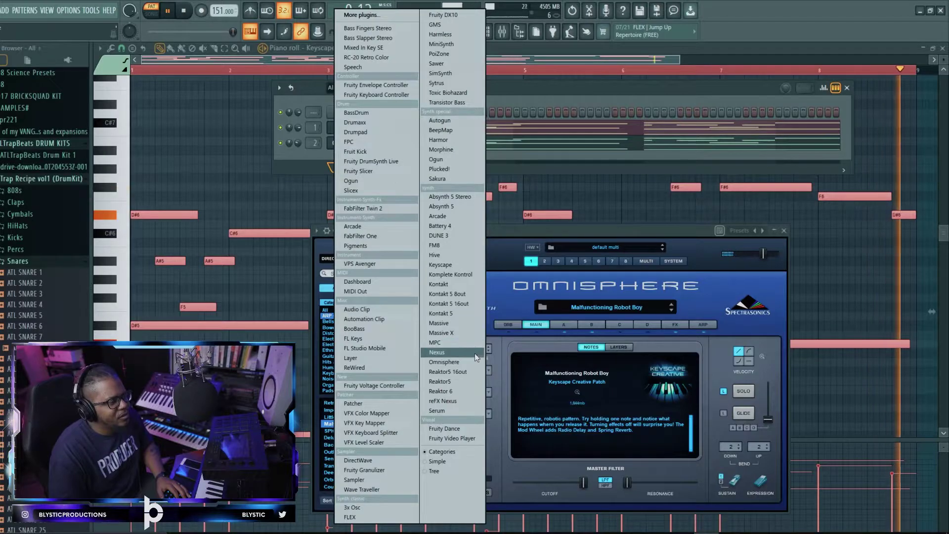
pyautogui.click(445, 362)
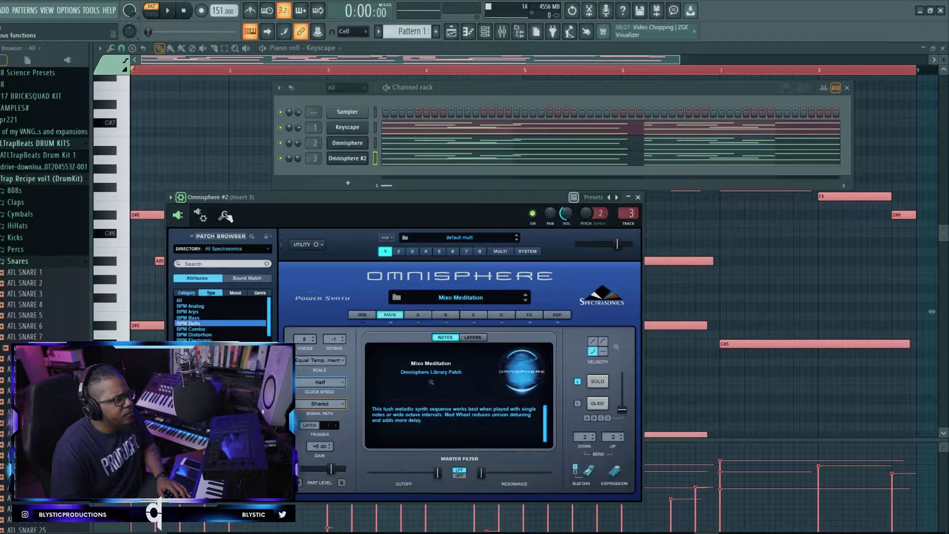
# Show the second Omnisphere's miscellaneous channel settings, play the pattern, and set that channel's volume to 54%
pyautogui.click(226, 216)
pyautogui.press('space')
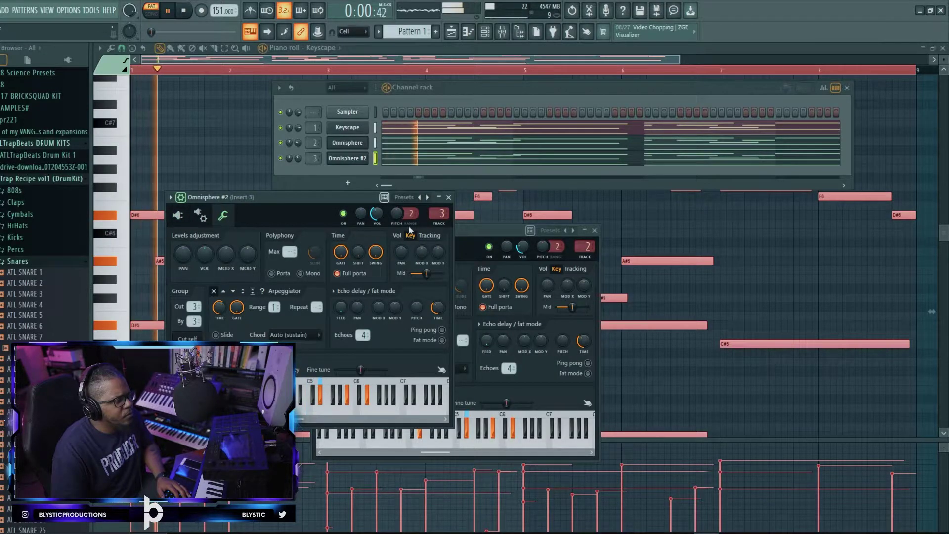
pyautogui.moveTo(298, 158); pyautogui.dragTo(297, 151)
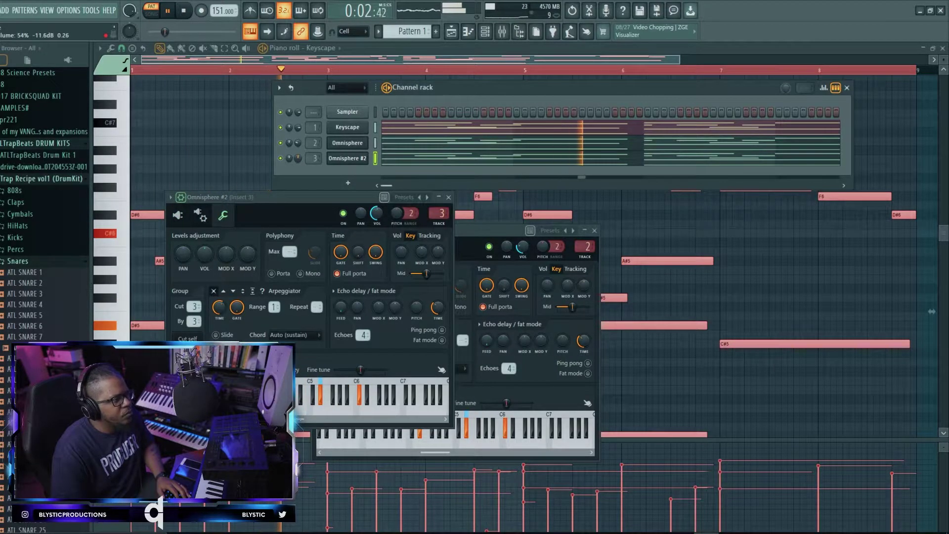
pyautogui.click(335, 163)
pyautogui.click(339, 162)
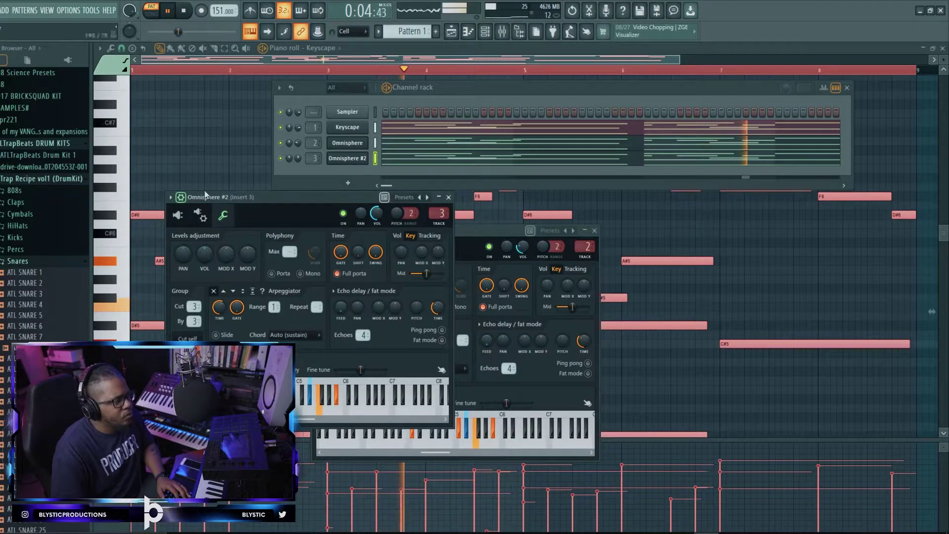
# Return the second Omnisphere to its patch view and lower its channel volume for the Chaos Bowls 6 patch
pyautogui.click(178, 215)
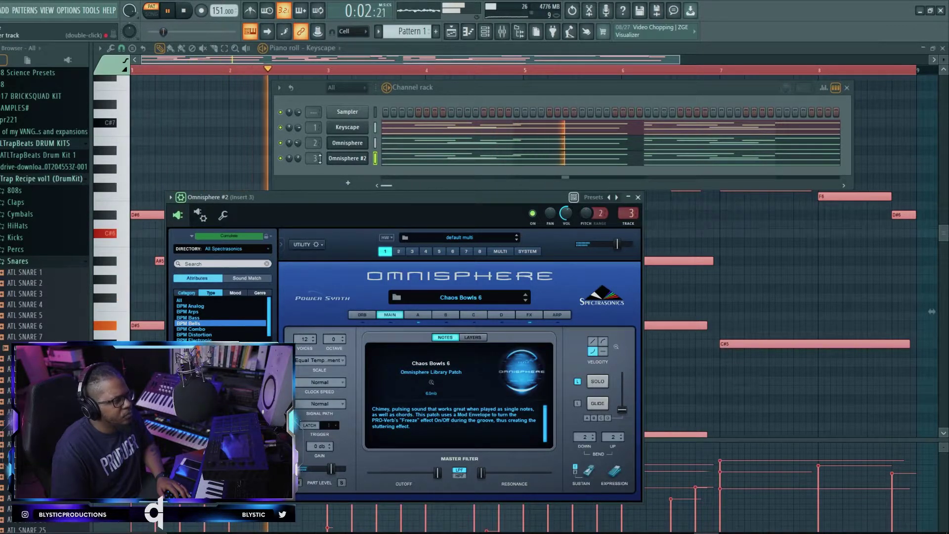
pyautogui.moveTo(297, 158); pyautogui.dragTo(298, 168)
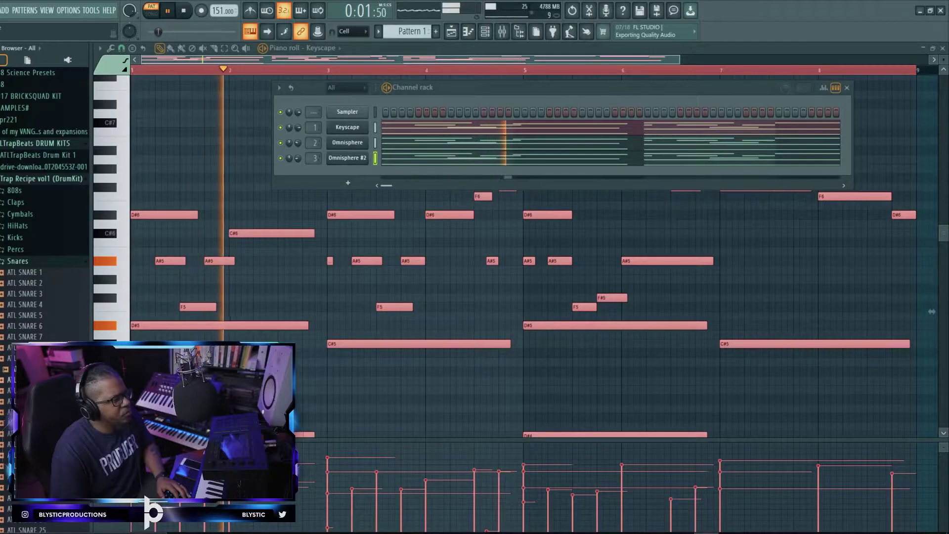
# Add ATL SNARE 11 as a new channel and audition a sample from the Claps folder
pyautogui.moveTo(25, 380); pyautogui.dragTo(346, 168)
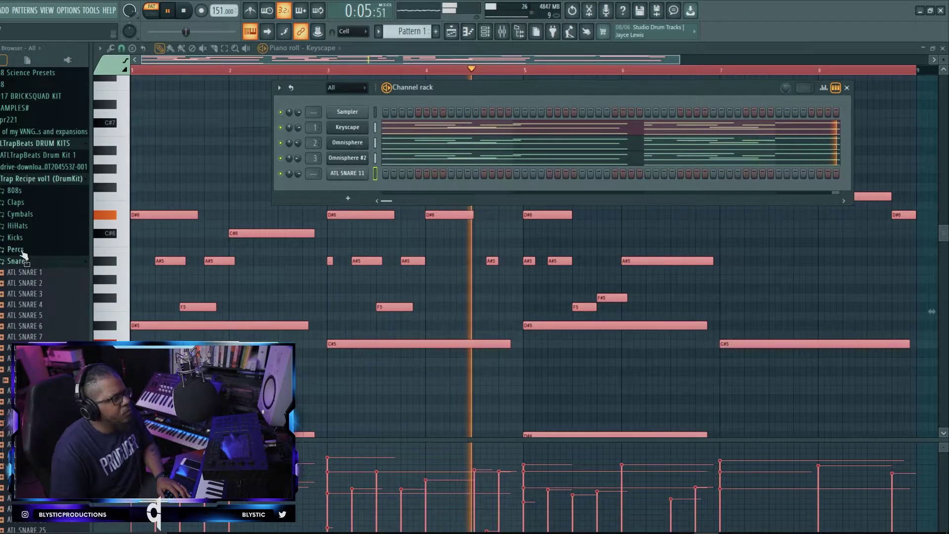
pyautogui.click(16, 202)
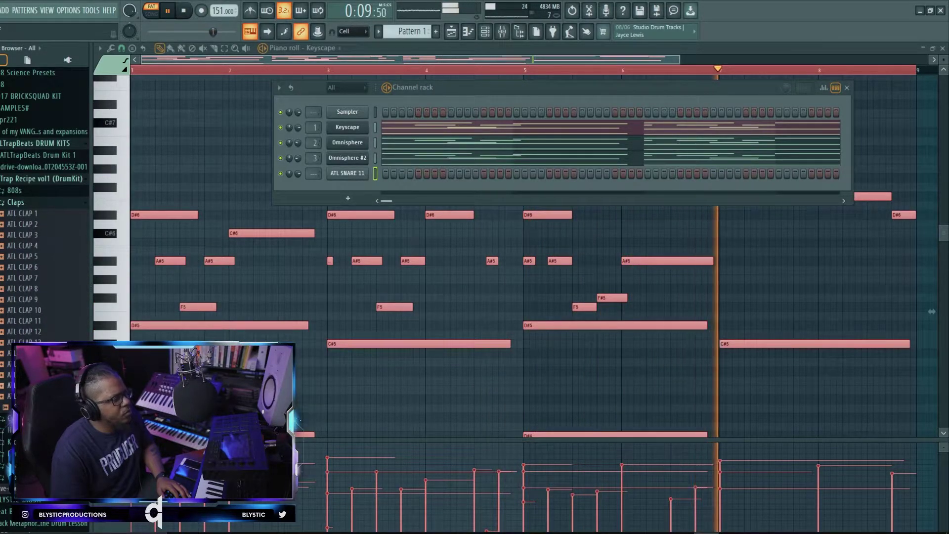
pyautogui.click(49, 415)
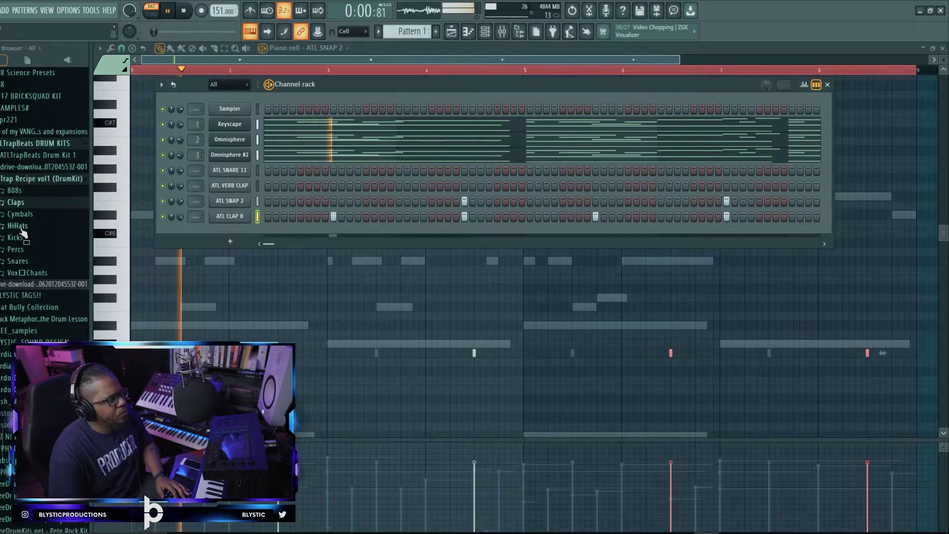
# Audition closed hi-hats from the HiHats folder and add ATL CHH 19 as a new channel
pyautogui.click(17, 172)
pyautogui.click(27, 280)
pyautogui.click(33, 323)
pyautogui.click(33, 377)
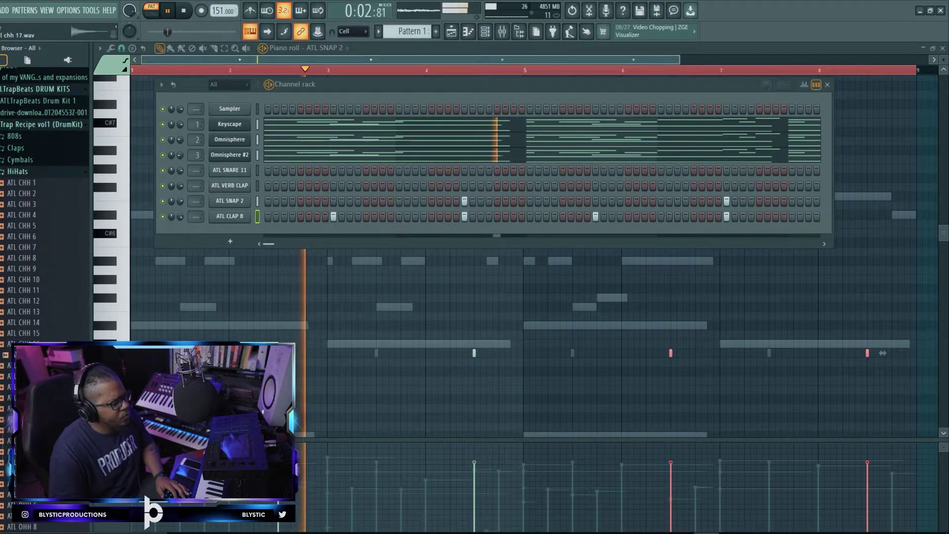
pyautogui.moveTo(299, 299); pyautogui.dragTo(230, 231)
# Open the piano roll for ATL CHH 19 and place a hi-hat note on C5 at the start of bar 1
pyautogui.rightClick(246, 231)
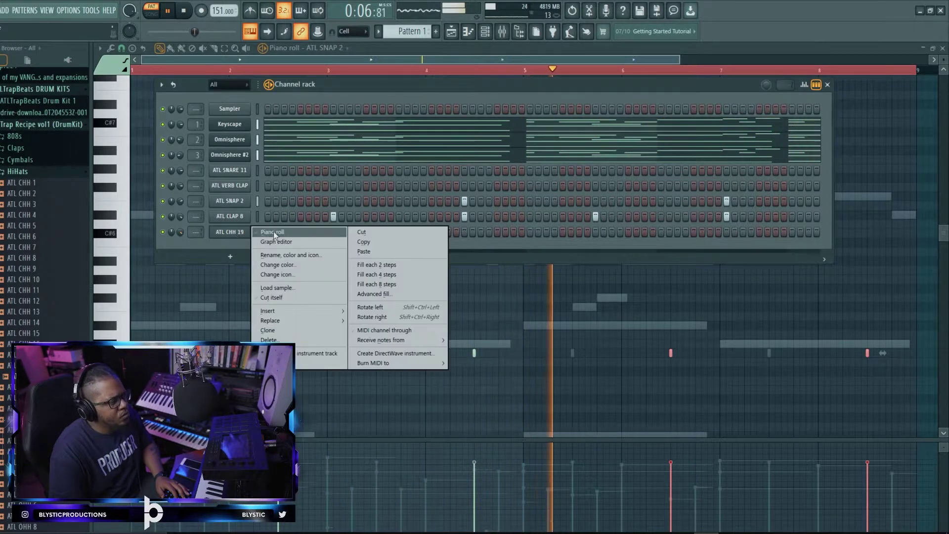
pyautogui.click(265, 236)
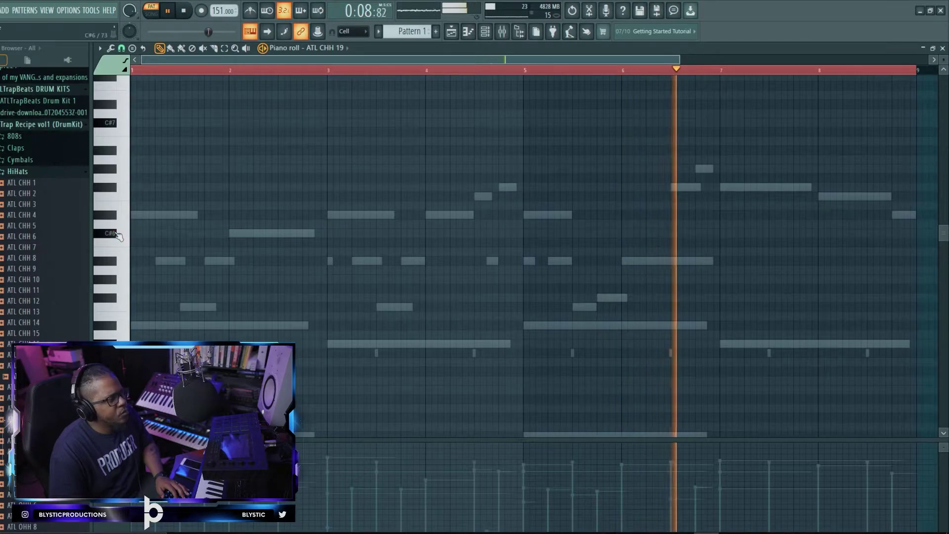
pyautogui.scroll(-2, 158, 248)
pyautogui.scroll(-4, 157, 248)
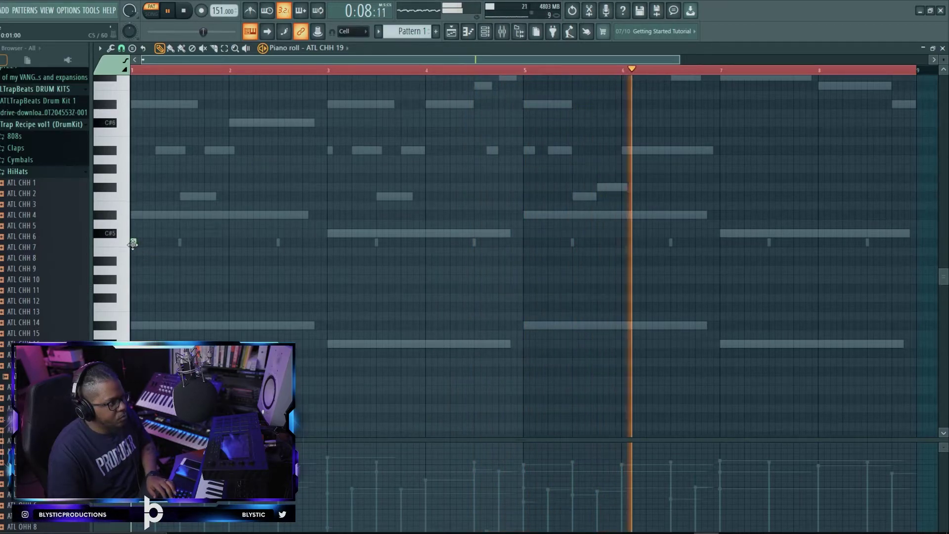
# Change the piano roll's snap to 1/3 beat for a triplet hi-hat rhythm
pyautogui.click(99, 48)
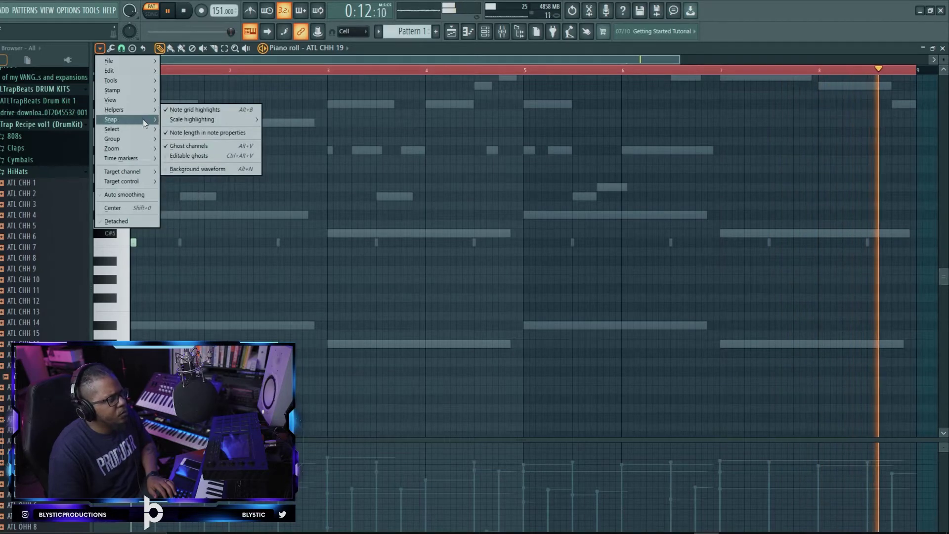
pyautogui.moveTo(143, 119)
pyautogui.click(191, 231)
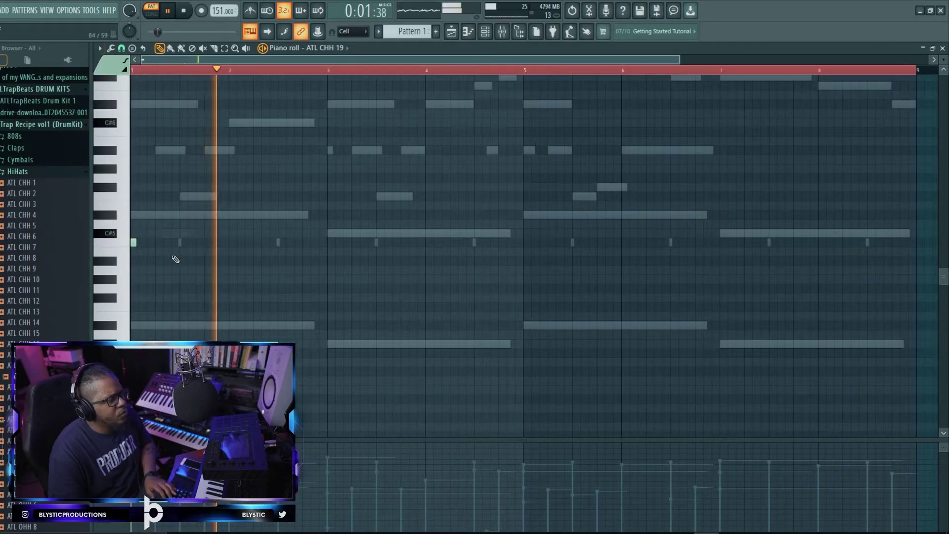
# Extend the opening hi-hats to four C5 notes and place three G#4 notes at the end of bar 2
pyautogui.press('space')
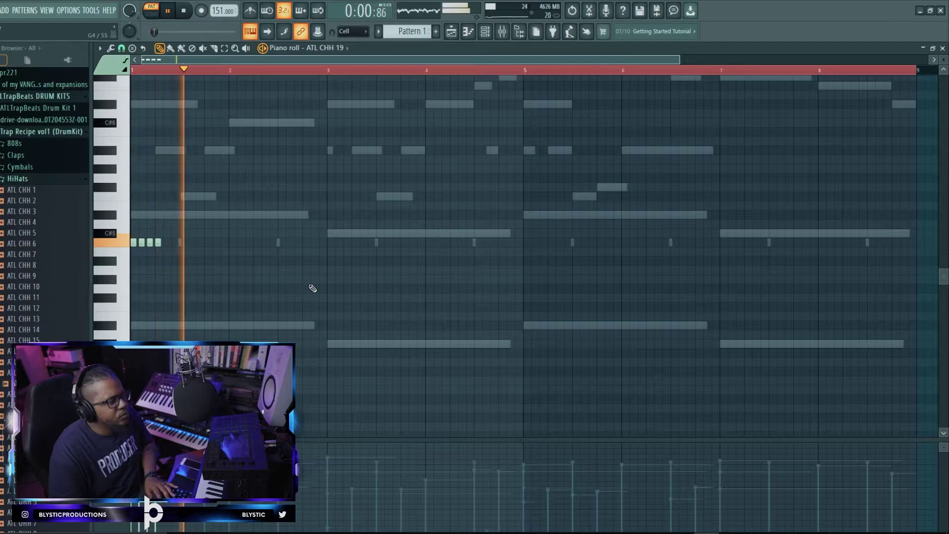
pyautogui.click(306, 279)
pyautogui.click(322, 279)
pyautogui.press('space')
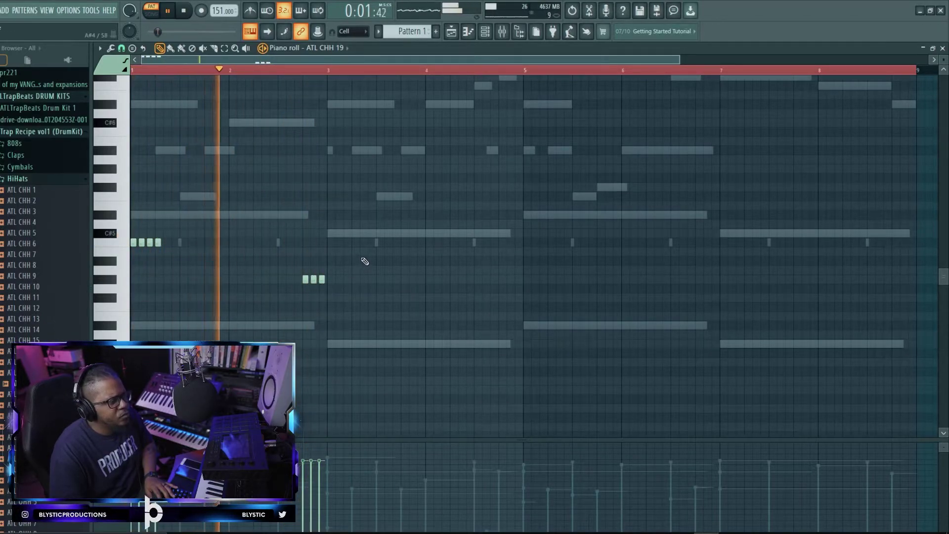
# Place four hi-hat notes on B4 at the start of bar 3 and three on F#4 at the end of bar 4
pyautogui.click(330, 251)
pyautogui.click(347, 251)
pyautogui.press('space')
pyautogui.click(355, 251)
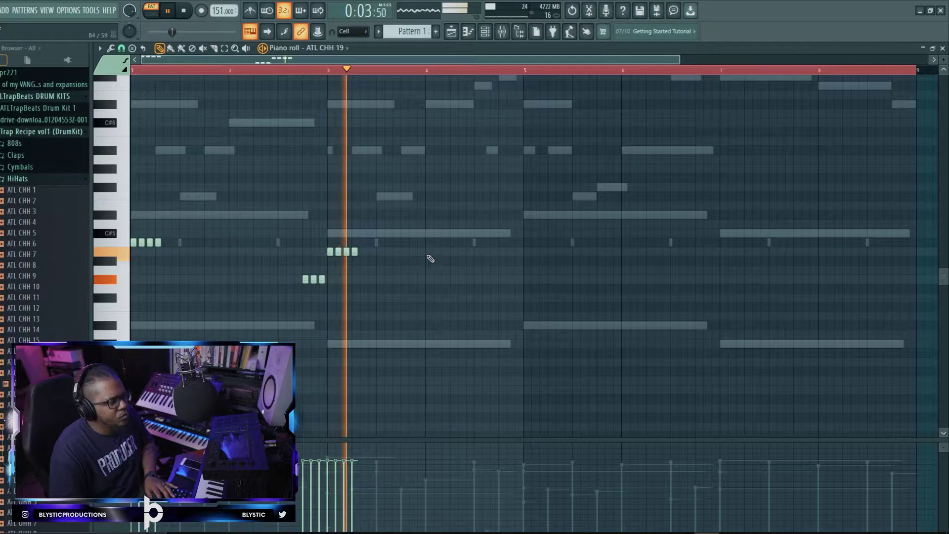
pyautogui.click(501, 298)
pyautogui.click(510, 297)
pyautogui.click(518, 298)
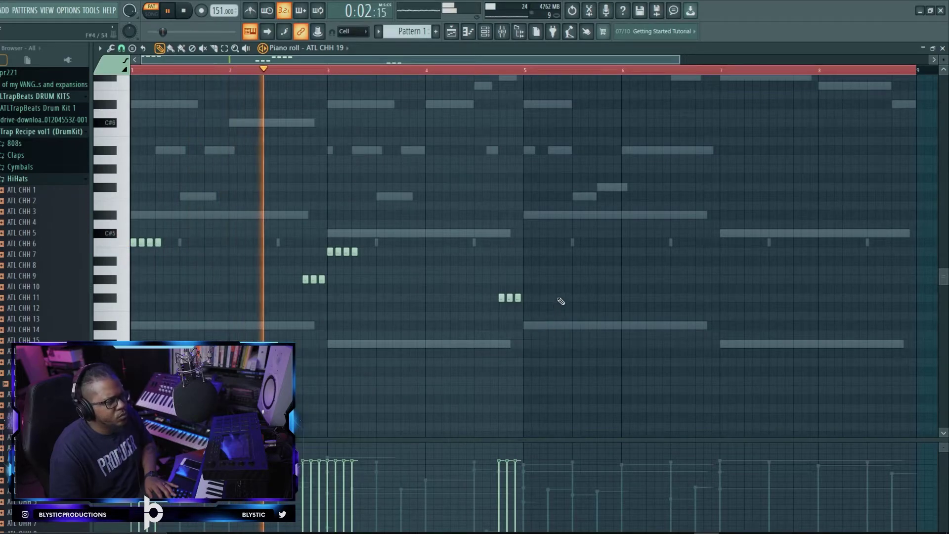
# Duplicate the hi-hat notes of bars 1–4 into bars 5–8 of the ATL CHH 19 piano roll
pyautogui.moveTo(559, 127); pyautogui.dragTo(129, 321)
pyautogui.moveTo(141, 243); pyautogui.dragTo(534, 250)
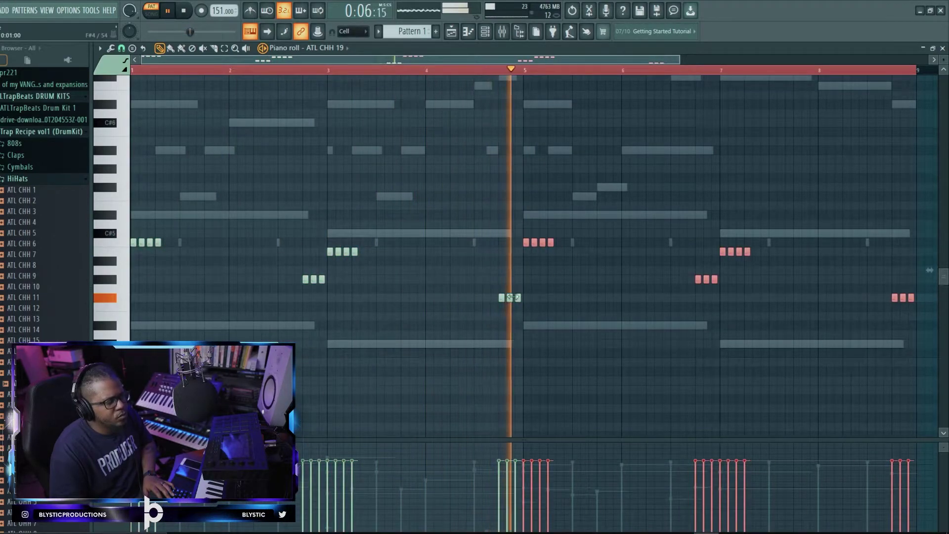
# Switch the piano roll's snap to a straight step division and add C5 hi-hats across bars 1–2, repeating them through bar 6
pyautogui.click(100, 48)
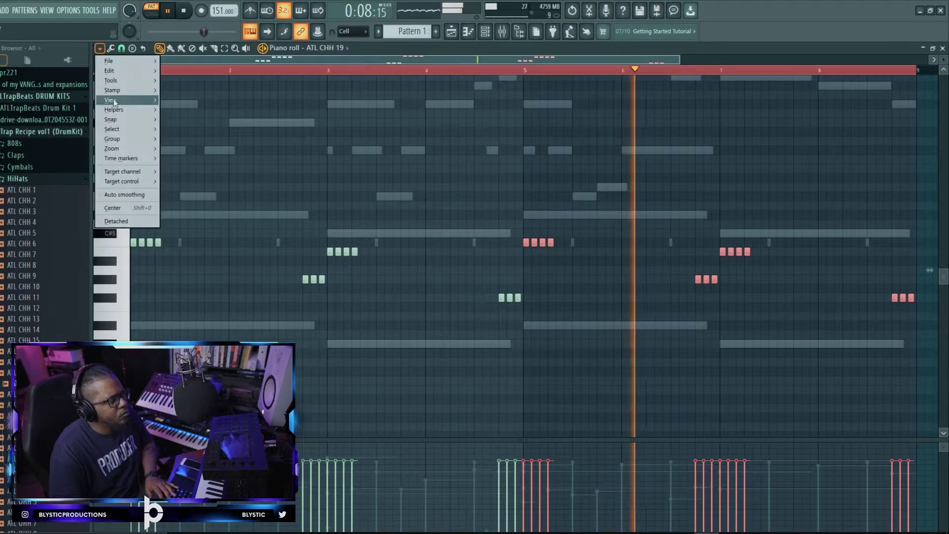
pyautogui.moveTo(140, 119)
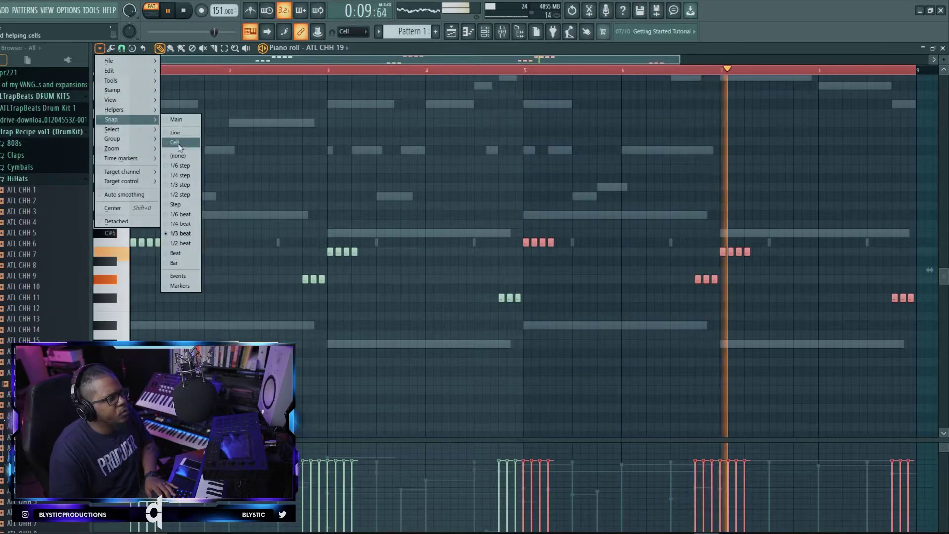
pyautogui.click(177, 199)
pyautogui.click(183, 242)
pyautogui.click(195, 243)
pyautogui.click(207, 242)
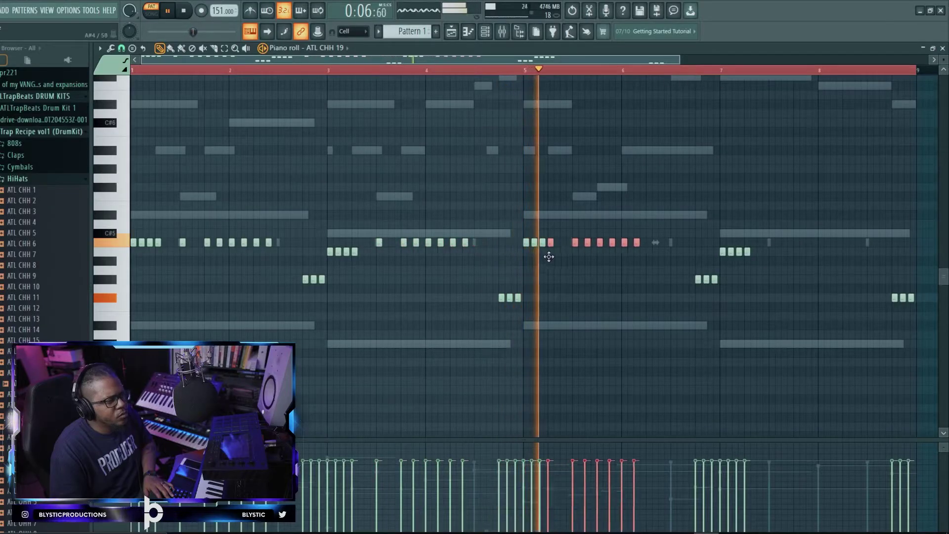
# Copy the C5 hi-hat run into bars 7–8 and place four consecutive A4 notes from beat 3 of bar 8
pyautogui.moveTo(549, 256); pyautogui.dragTo(771, 245)
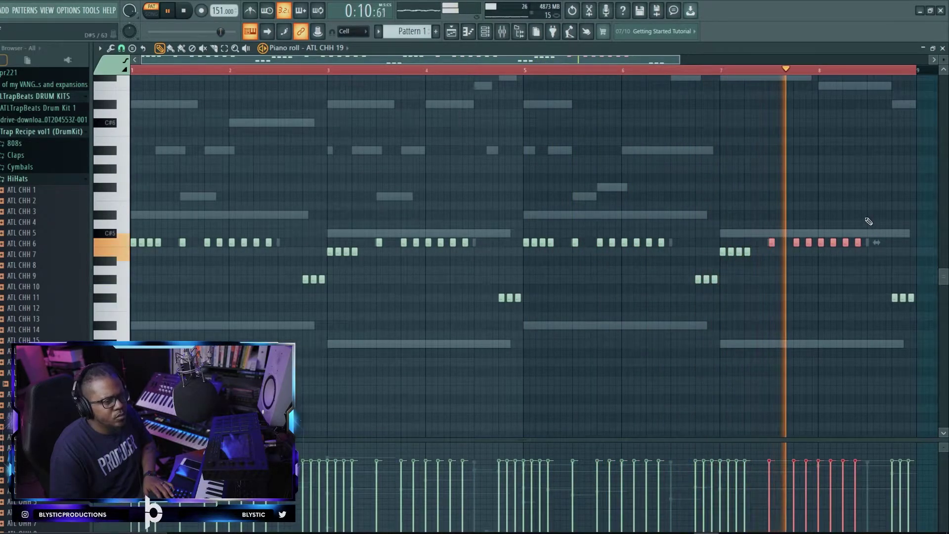
pyautogui.click(874, 271)
pyautogui.click(869, 272)
pyautogui.click(887, 271)
pyautogui.click(882, 271)
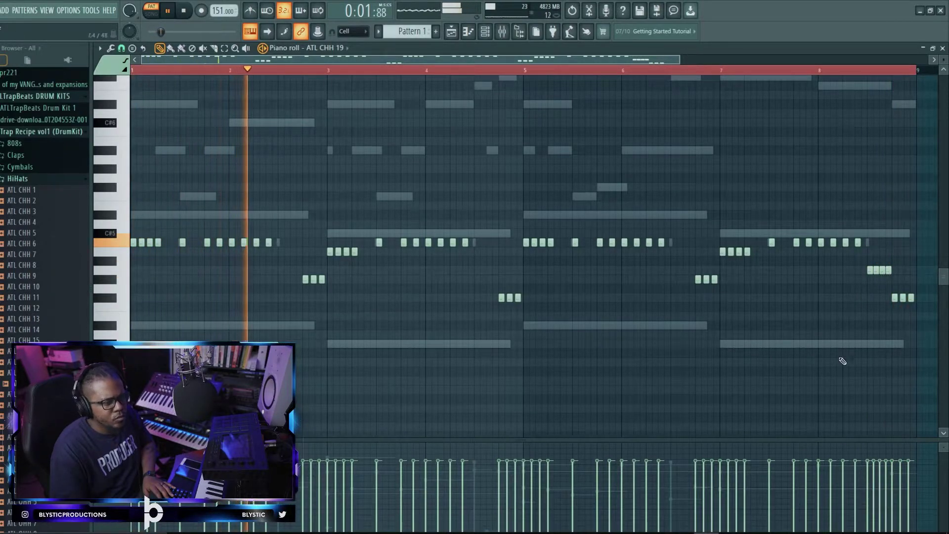
# Add the ATL OHH 7 open hi-hat sample to the channel rack as a new channel
pyautogui.click(468, 35)
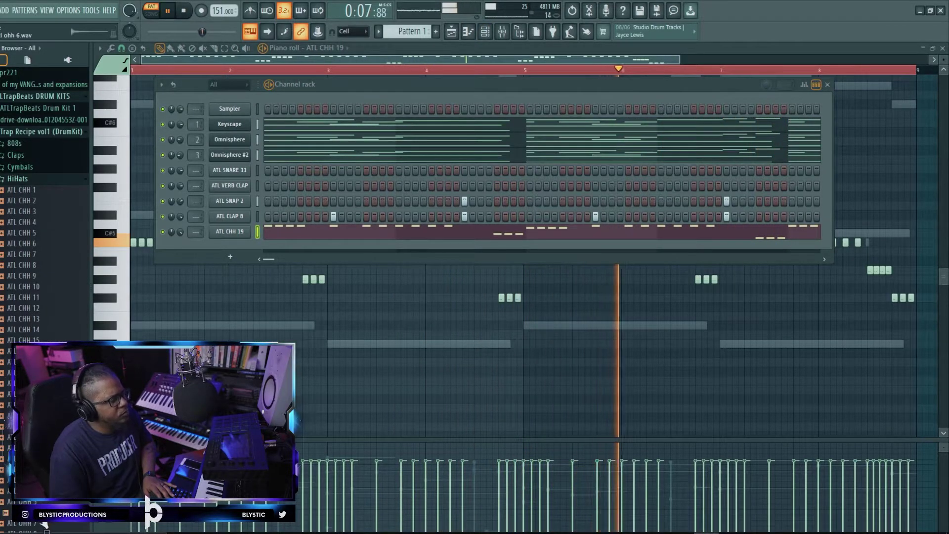
pyautogui.scroll(-8, 47, 297)
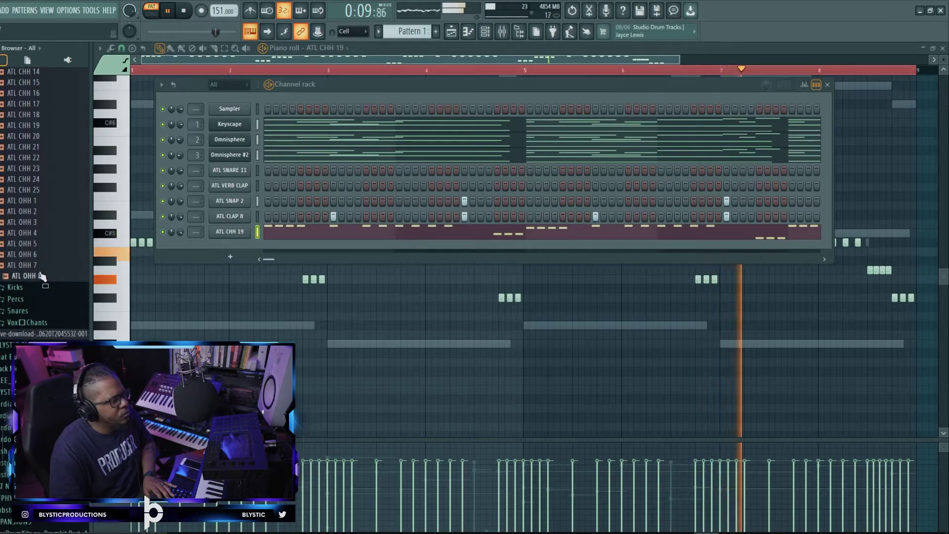
pyautogui.moveTo(30, 265); pyautogui.dragTo(246, 257)
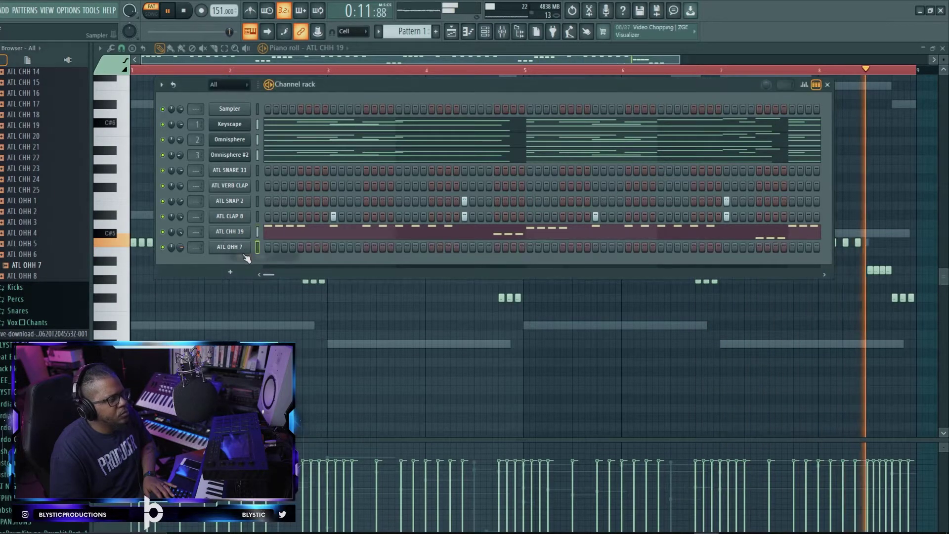
# Fill each 8 steps on the ATL OHH 7 channel and lower the channel's volume
pyautogui.rightClick(247, 248)
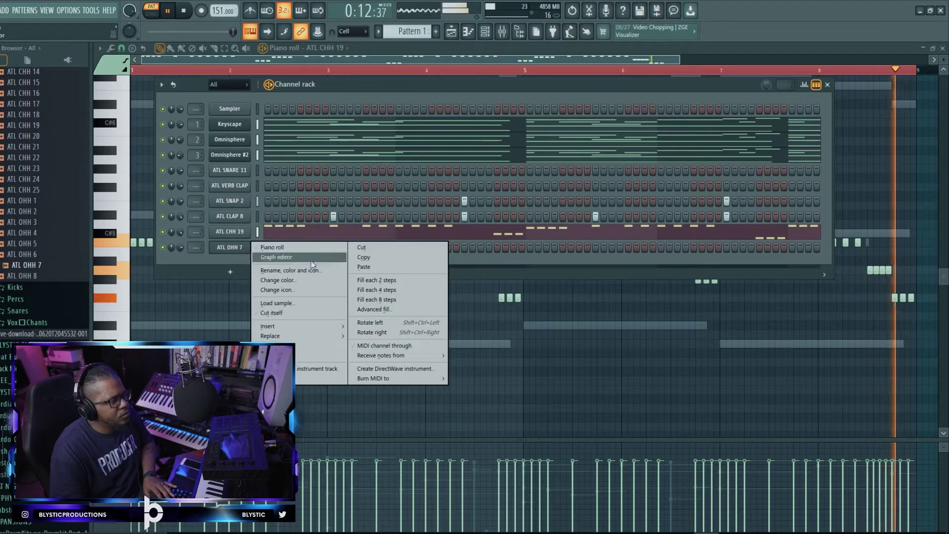
pyautogui.click(388, 298)
pyautogui.moveTo(182, 249); pyautogui.dragTo(182, 253)
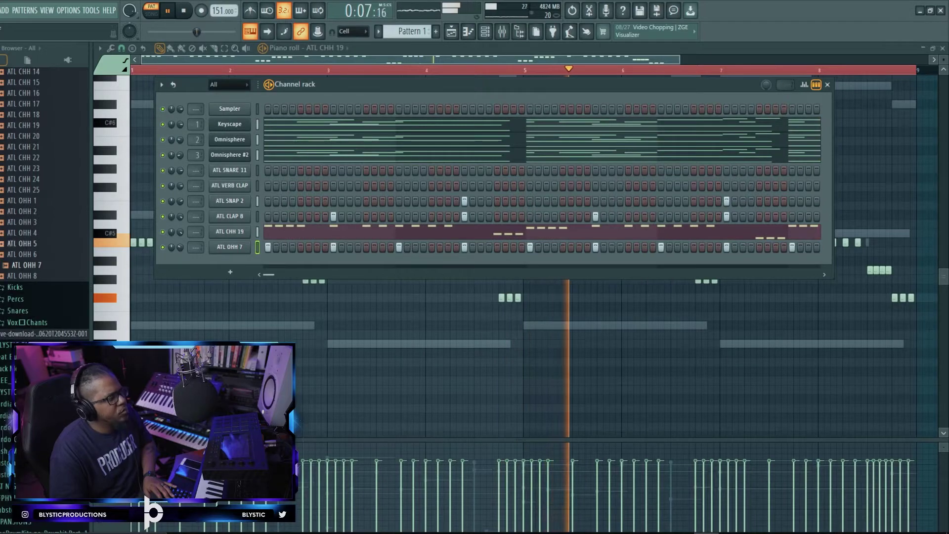
# Audition the ATL 808 16 sample from the 808s folder and add it to the channel rack as a new channel
pyautogui.scroll(8, 12, 170)
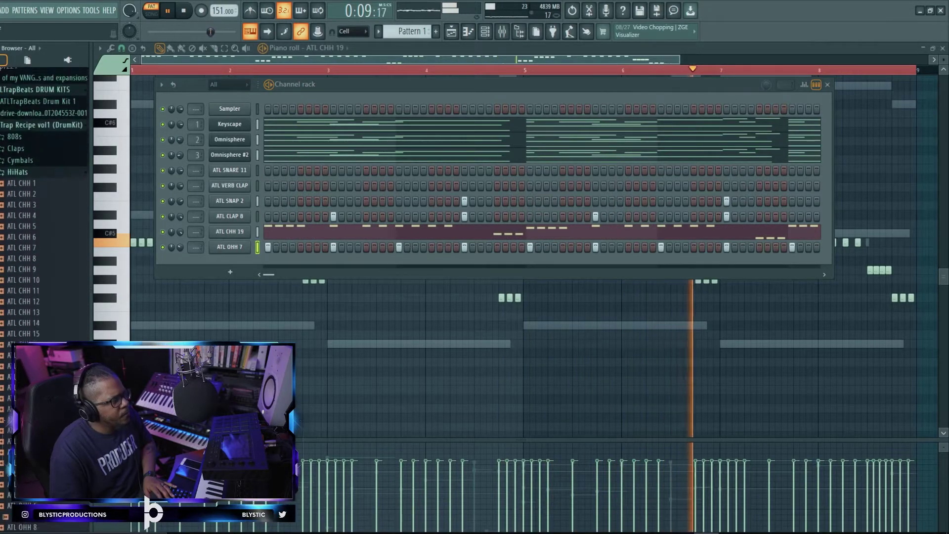
pyautogui.click(27, 183)
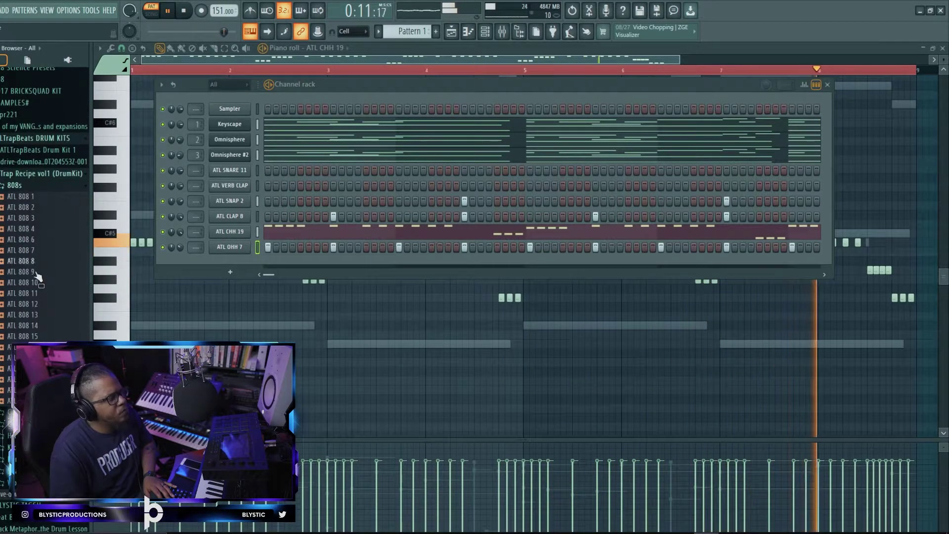
pyautogui.click(30, 347)
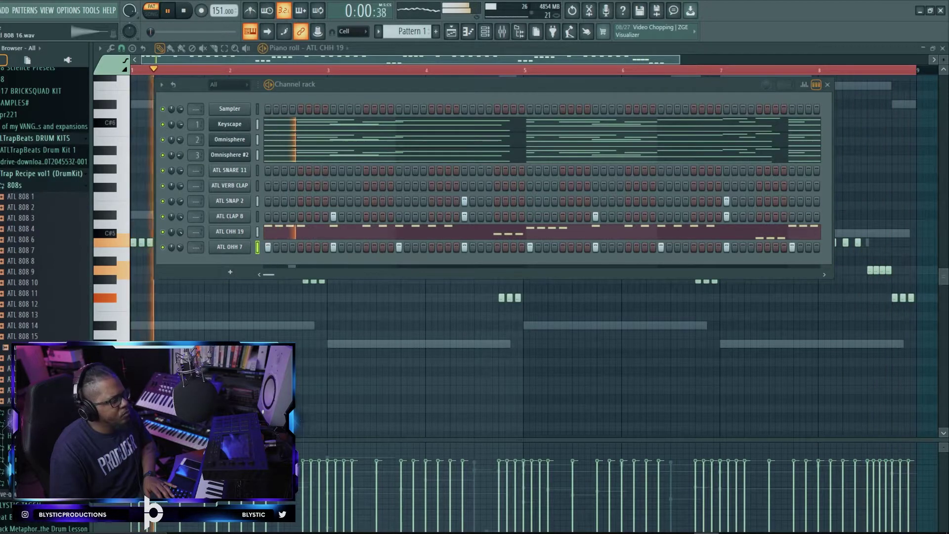
pyautogui.moveTo(31, 347); pyautogui.dragTo(301, 275)
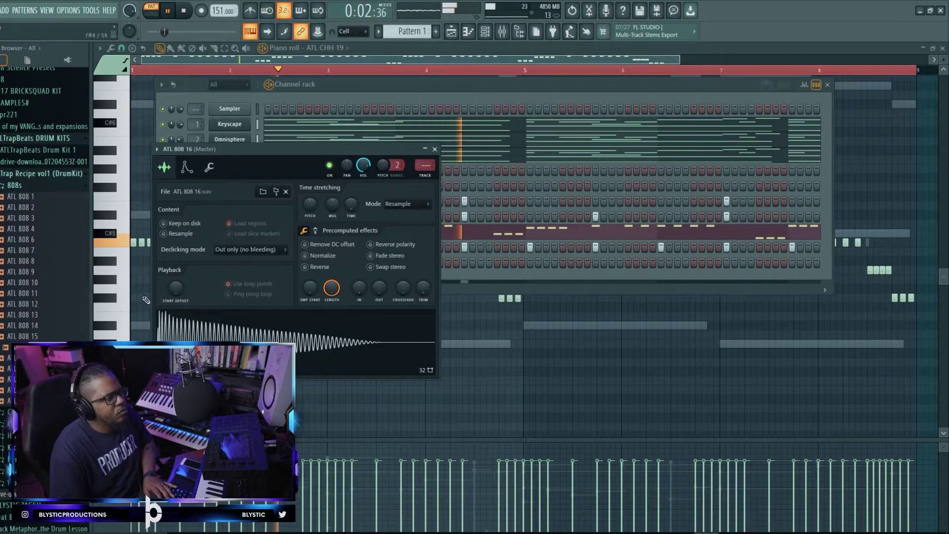
# Open the ATL 808 16 sample in Edison, detect its pitch regions to check its root note, and close the editor
pyautogui.click(210, 168)
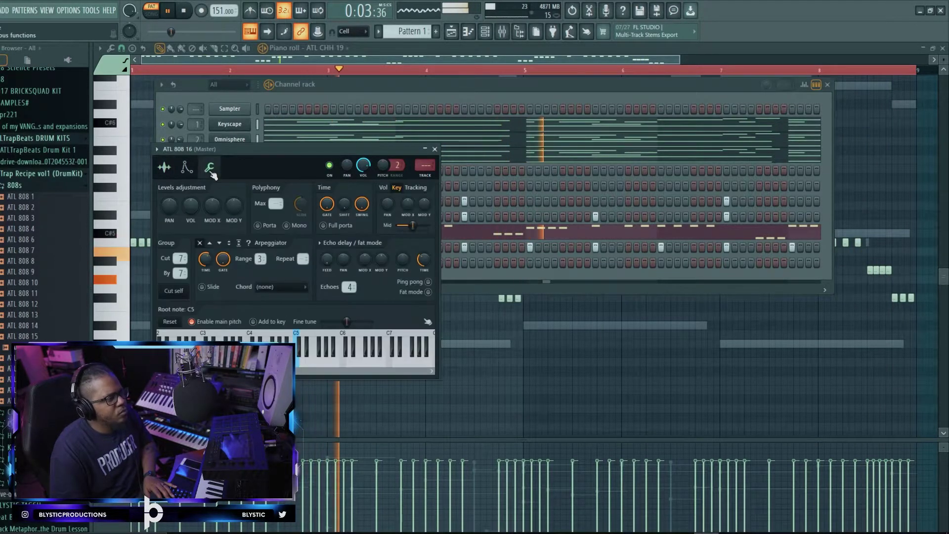
pyautogui.click(186, 167)
pyautogui.click(164, 167)
pyautogui.rightClick(208, 321)
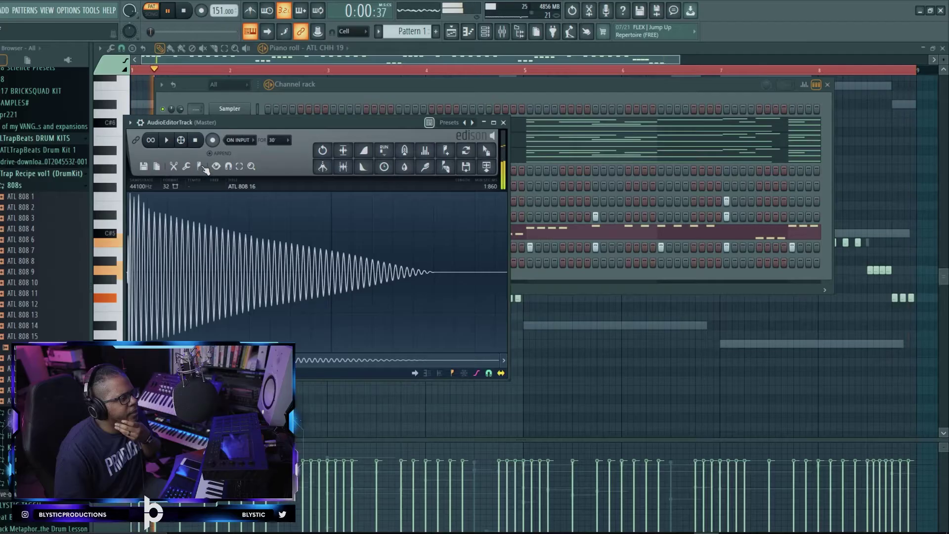
pyautogui.click(200, 166)
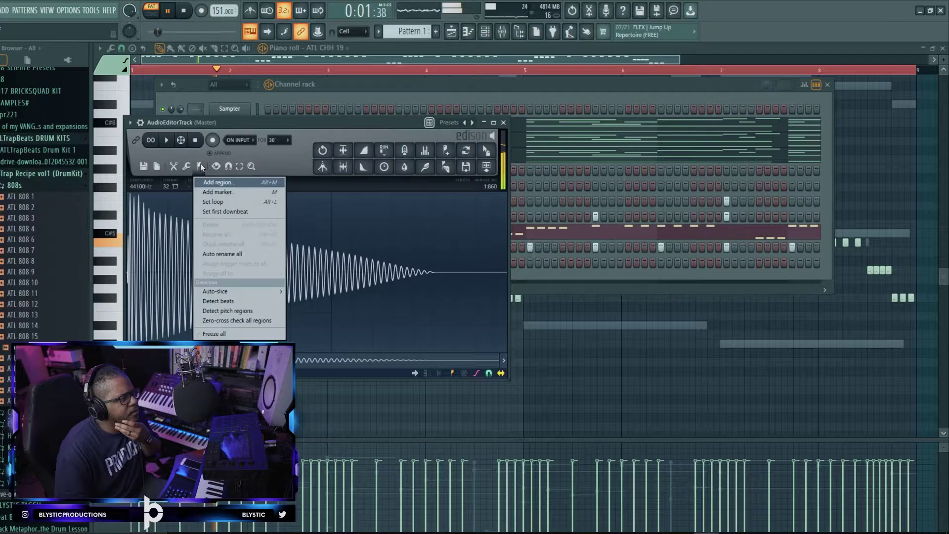
pyautogui.click(246, 311)
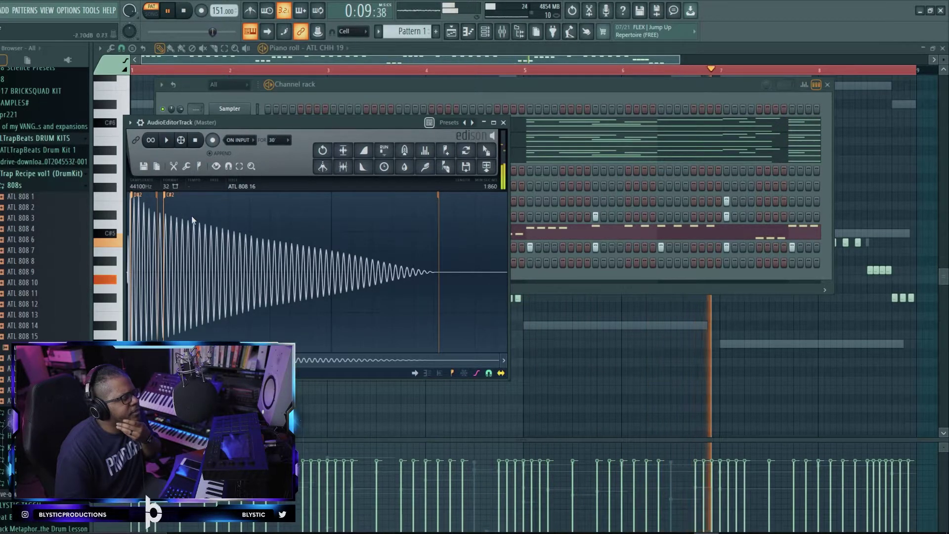
pyautogui.click(503, 123)
# Bring up the ATL 808 16 channel settings from the channel rack and open the channel's piano roll
pyautogui.click(342, 92)
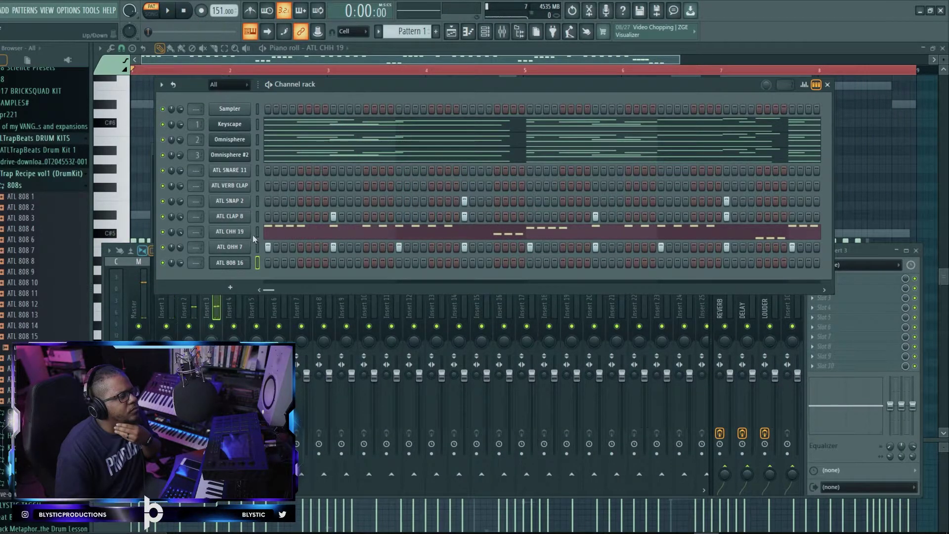
pyautogui.click(229, 266)
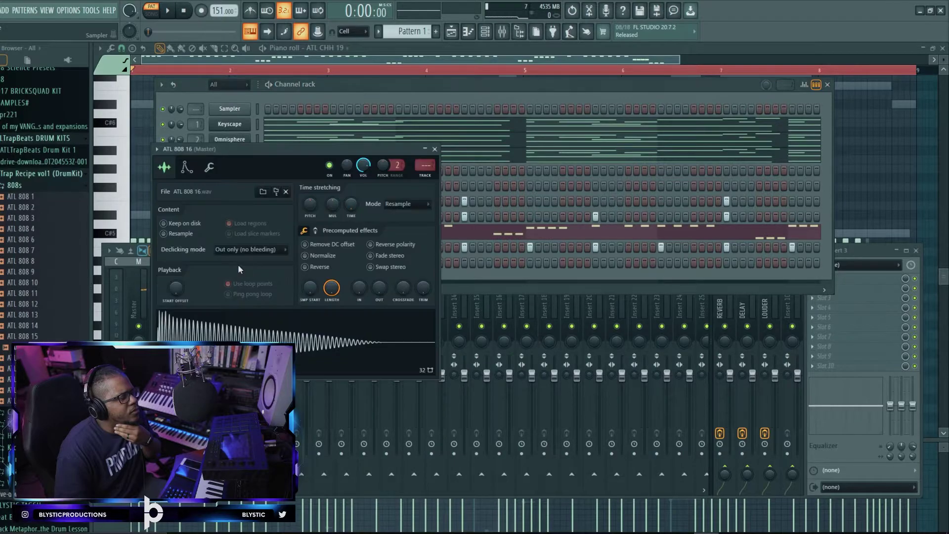
pyautogui.moveTo(240, 156); pyautogui.dragTo(292, 245)
pyautogui.click(239, 126)
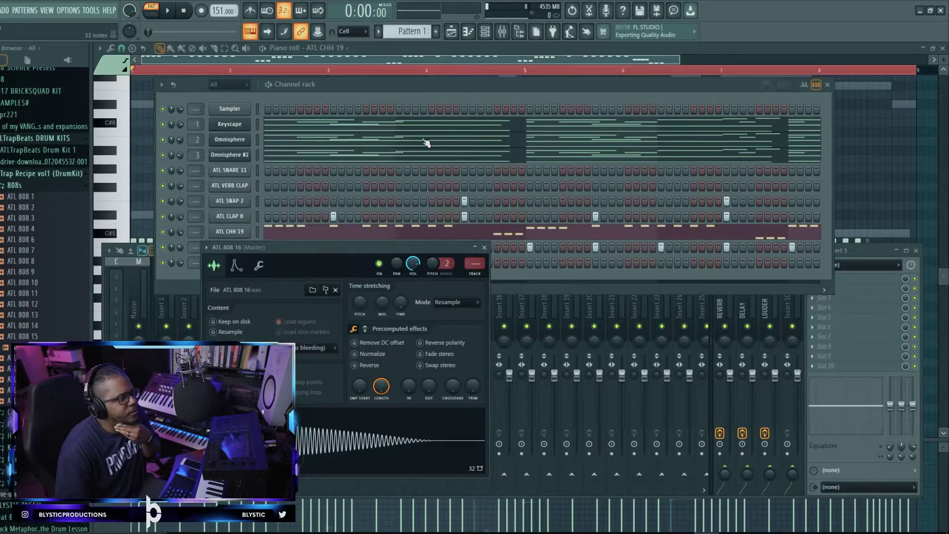
pyautogui.click(258, 266)
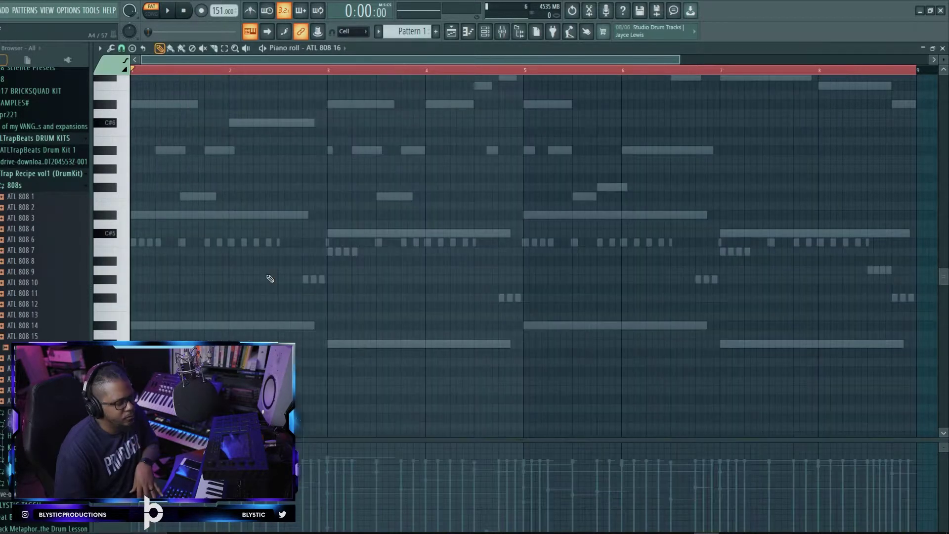
# Place 808 notes on D#6 at steps 1 and 7 of bar 1, and on A#5 at step 11 of bar 2
pyautogui.press('space')
pyautogui.press('space')
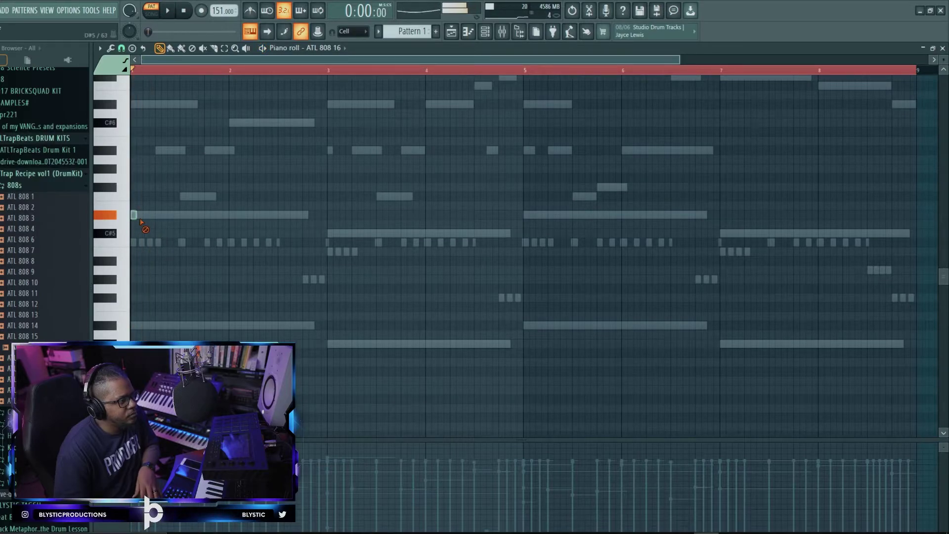
pyautogui.scroll(3, 240, 198)
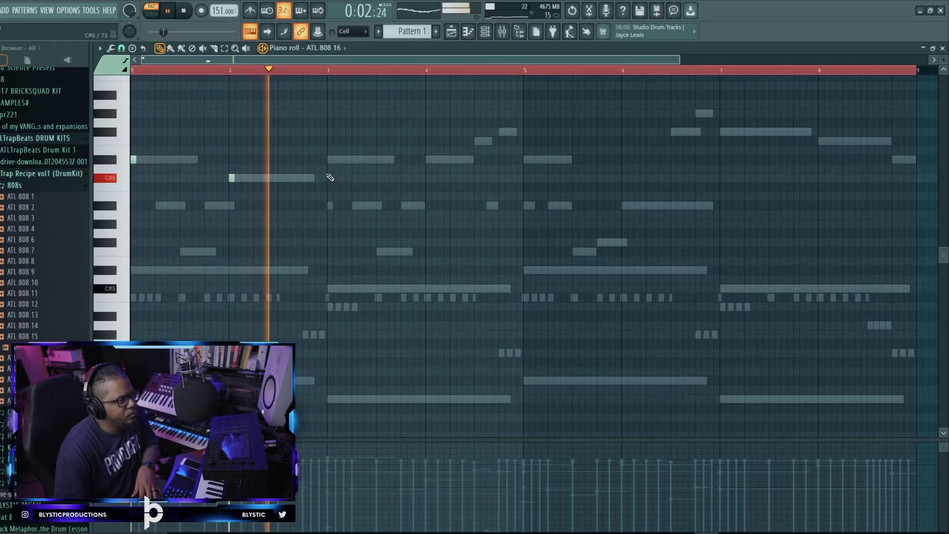
pyautogui.press('space')
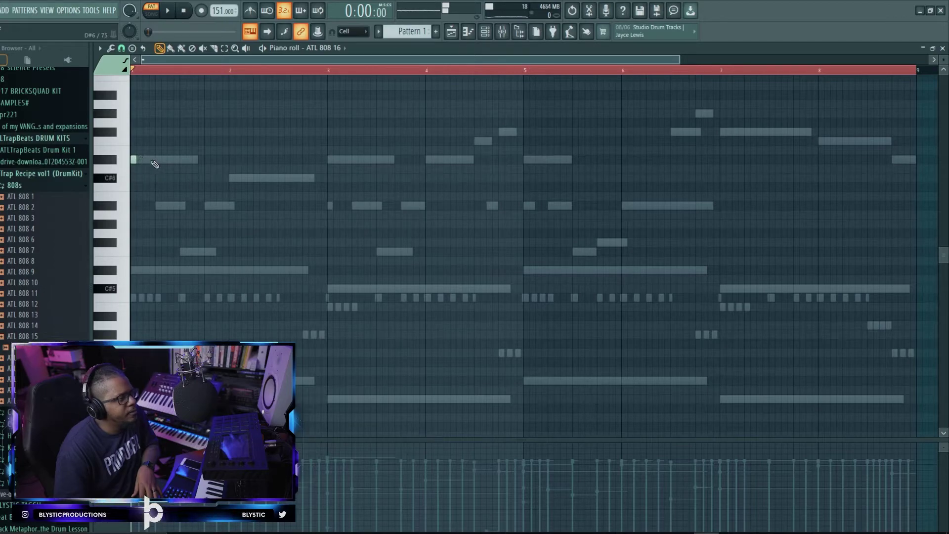
pyautogui.press('space')
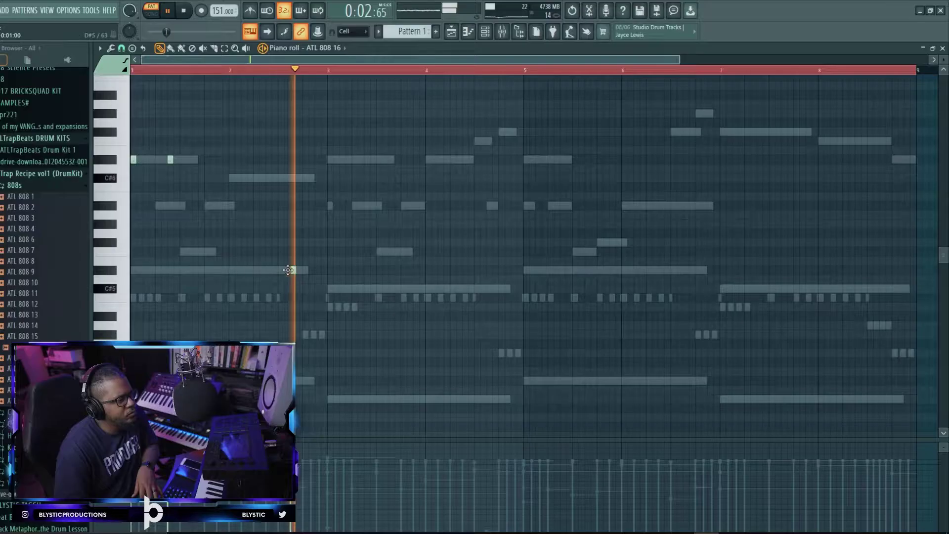
pyautogui.press('space')
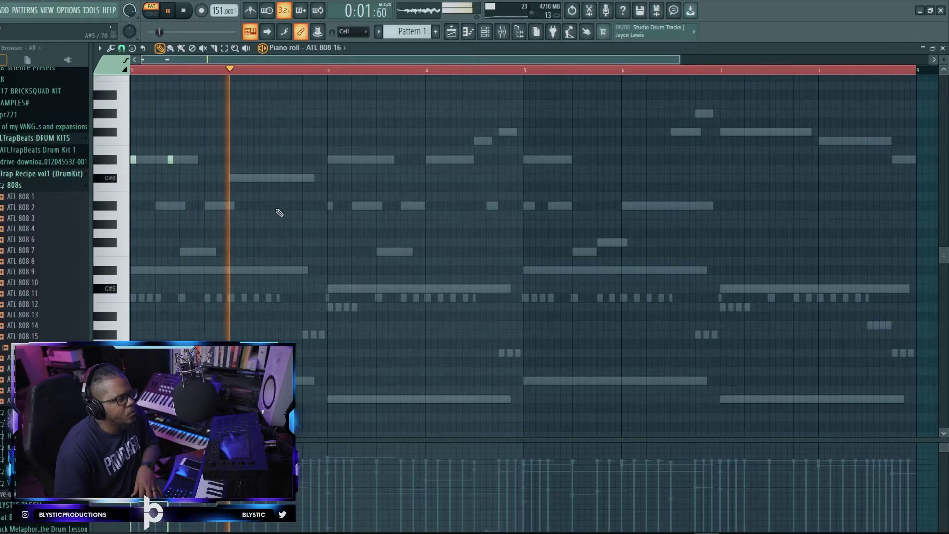
pyautogui.press('space')
pyautogui.press('space')
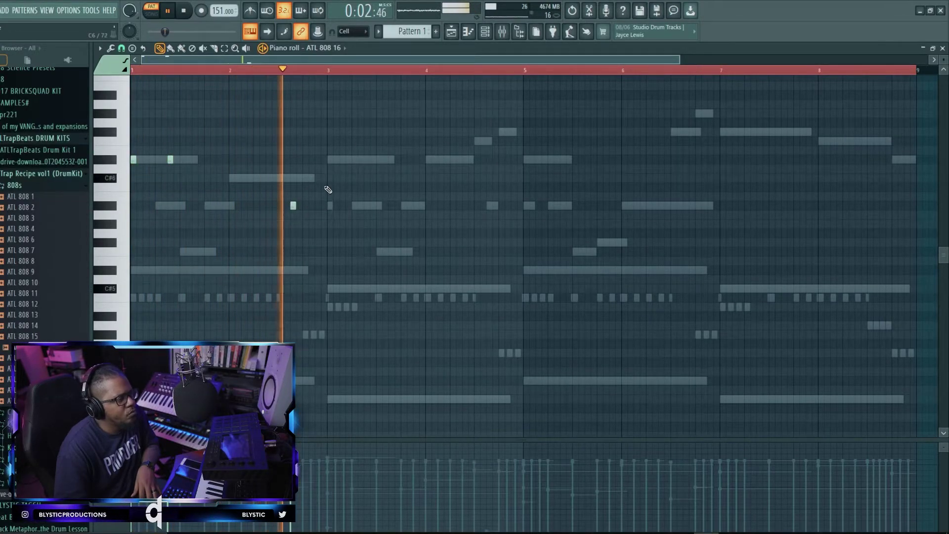
# Place 808 notes on D#6 at the start and beat 4 of bar 3, and on F#6 at beat 4 of bar 4
pyautogui.click(335, 159)
pyautogui.rightClick(335, 160)
pyautogui.press('space')
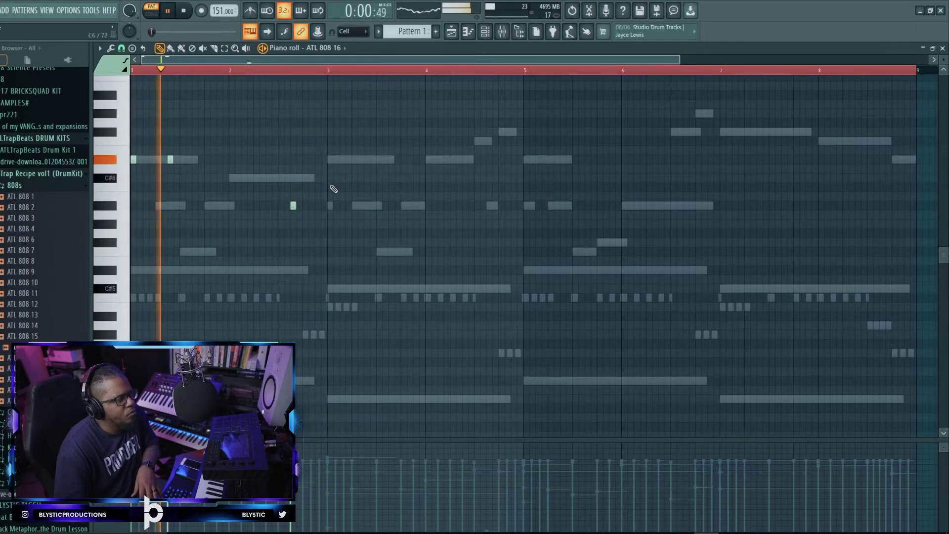
pyautogui.click(329, 159)
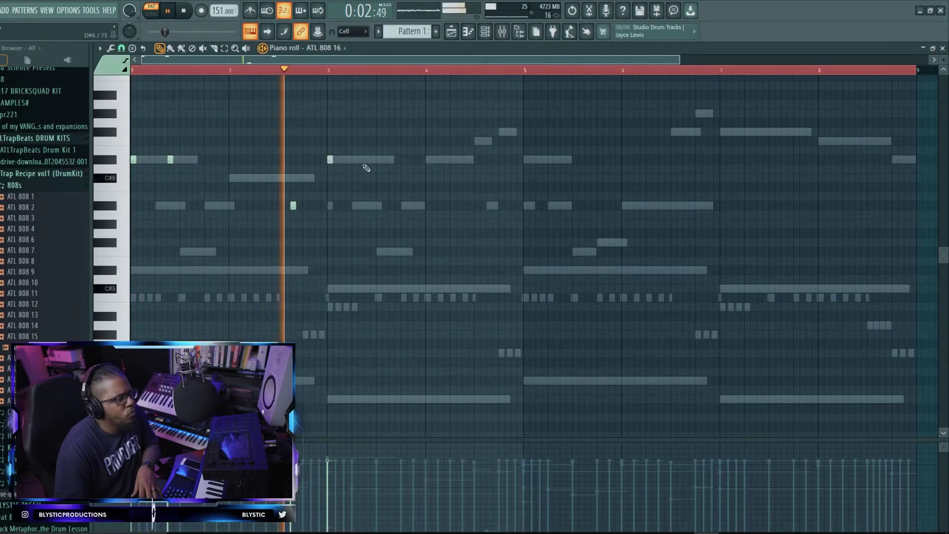
pyautogui.click(402, 159)
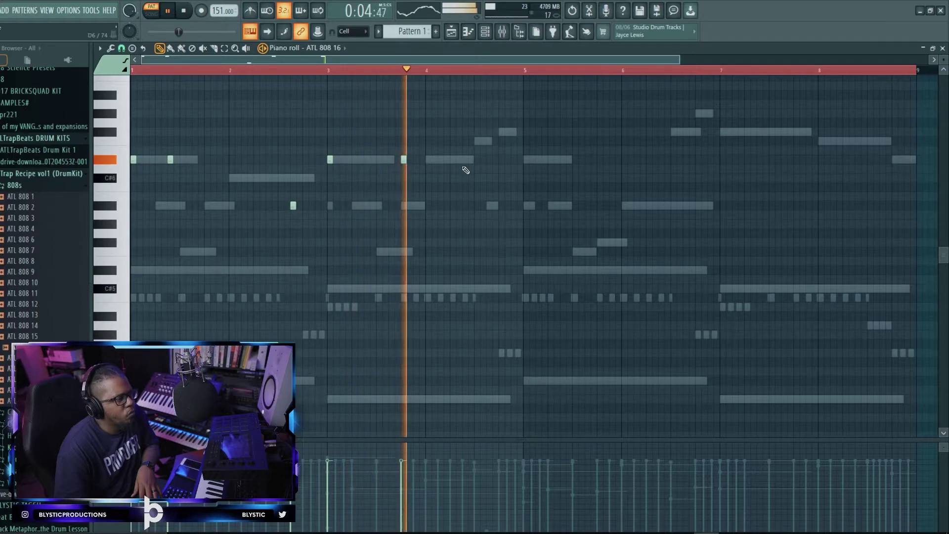
pyautogui.click(501, 132)
pyautogui.press('space')
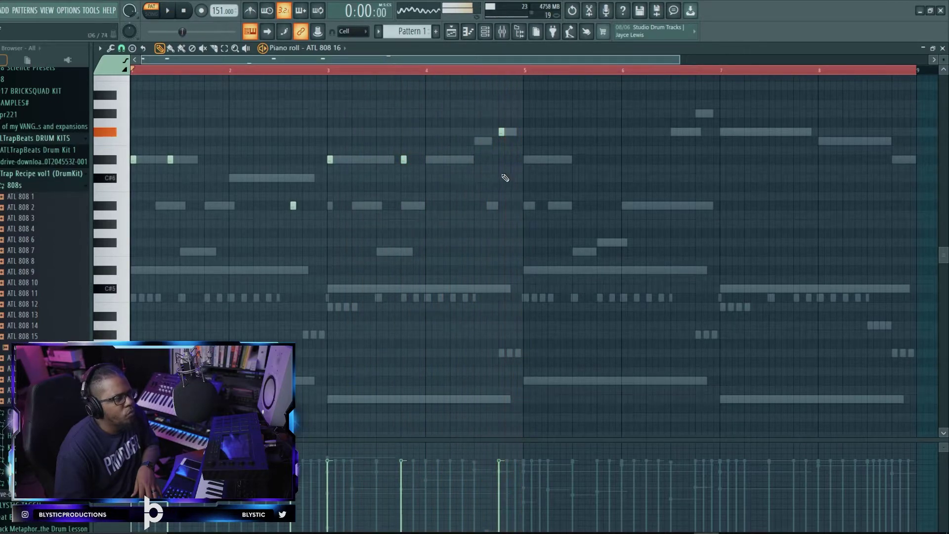
# Duplicate the four-bar 808 pattern into bars 5–8, aligning its first note with the start of bar 5
pyautogui.moveTo(543, 99); pyautogui.dragTo(129, 227)
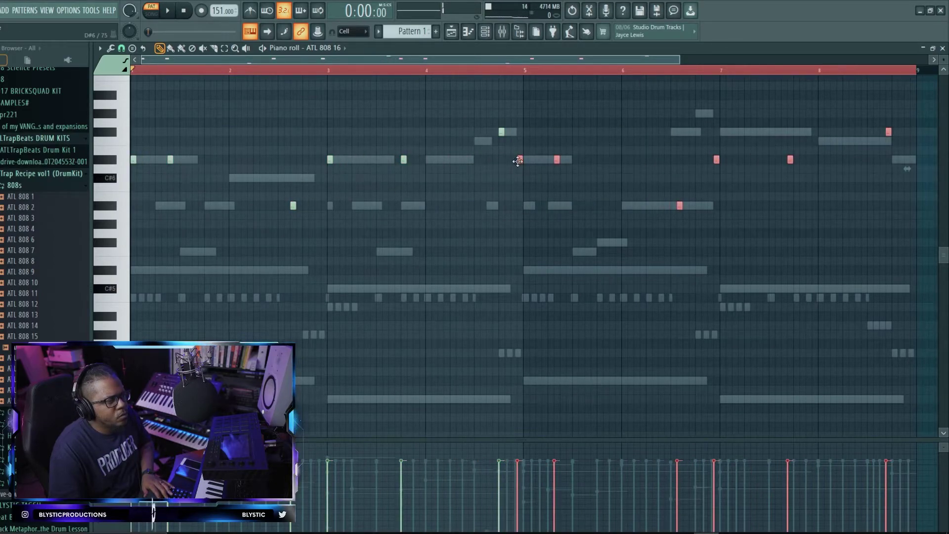
pyautogui.moveTo(517, 161); pyautogui.dragTo(525, 163)
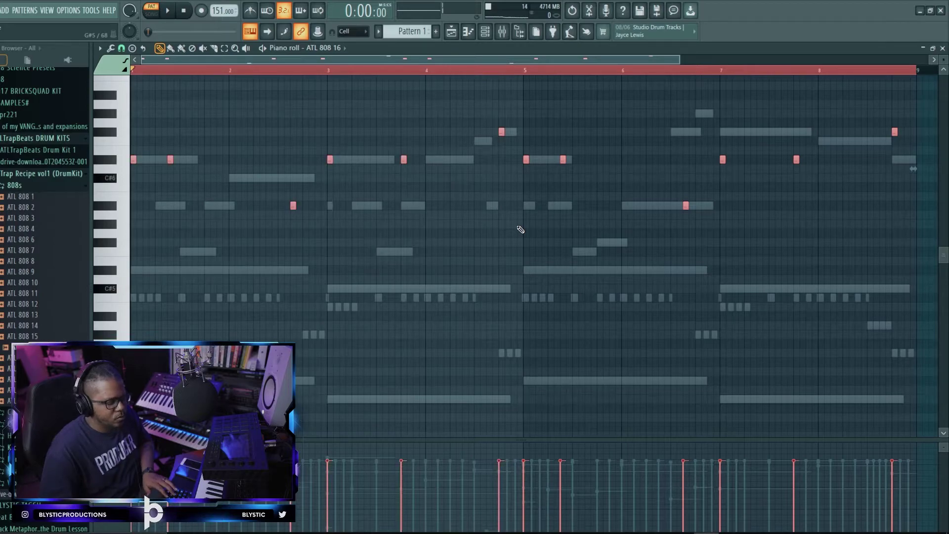
# Play the pattern and raise the ATL 808 16 channel's volume multiplier to 109%
pyautogui.press('space')
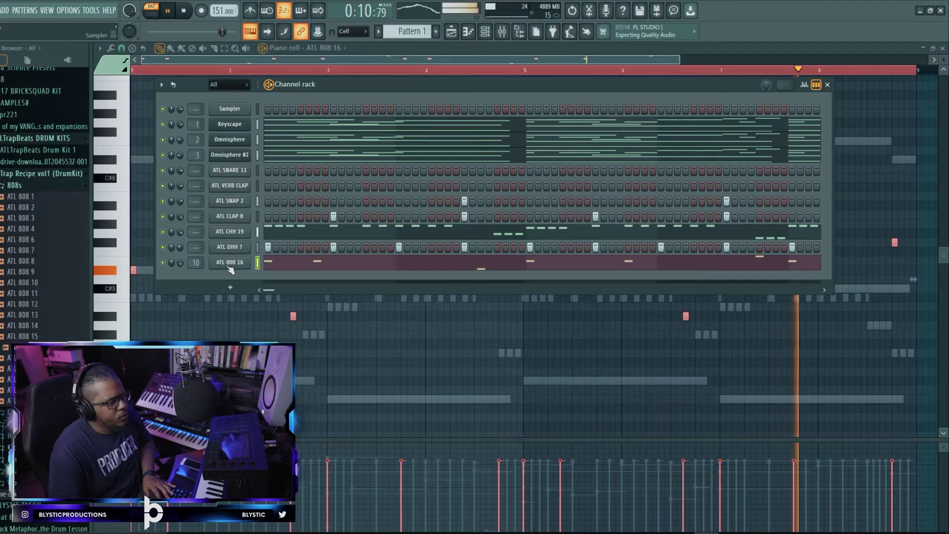
pyautogui.click(242, 262)
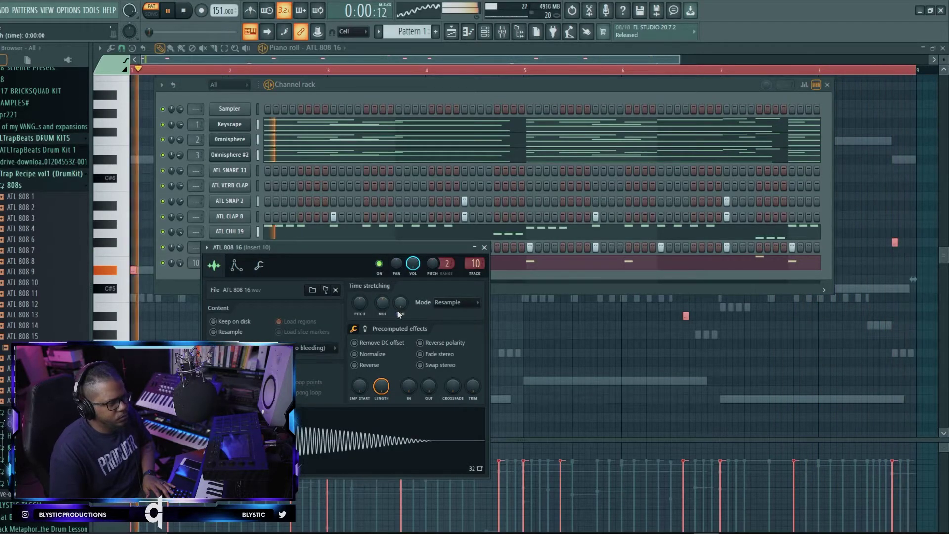
pyautogui.click(258, 266)
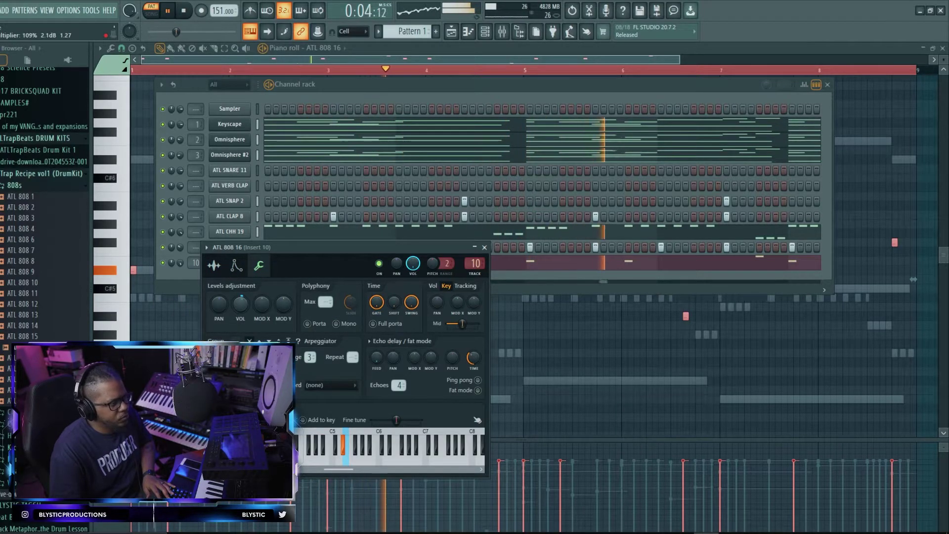
pyautogui.click(484, 247)
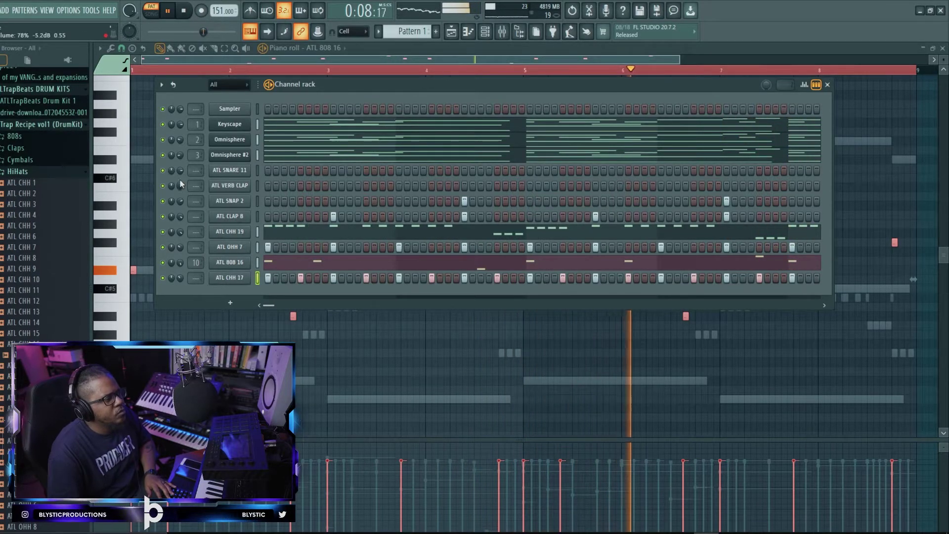
# Place ATL SNARE 11 hits on step 9 of every bar across the eight-bar pattern
pyautogui.click(333, 171)
pyautogui.press('space')
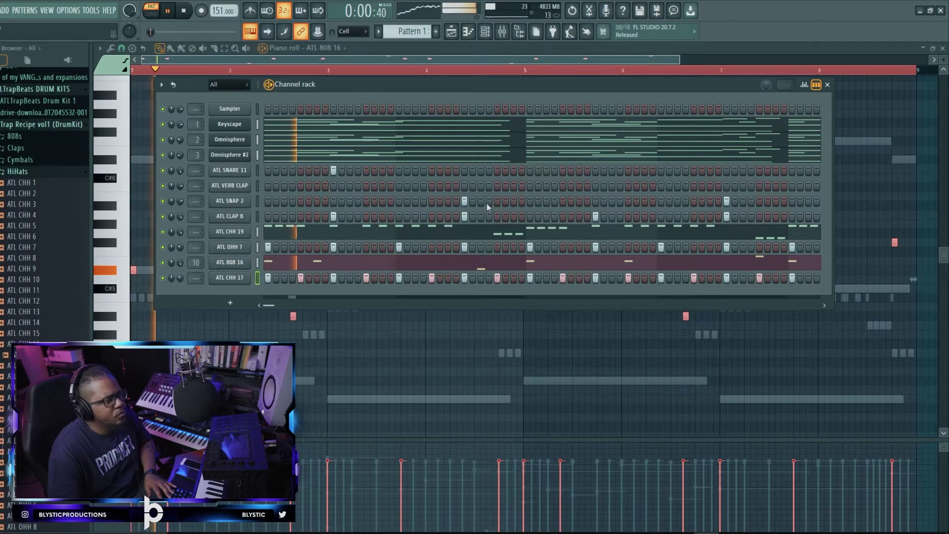
pyautogui.click(464, 171)
pyautogui.click(595, 170)
pyautogui.click(727, 171)
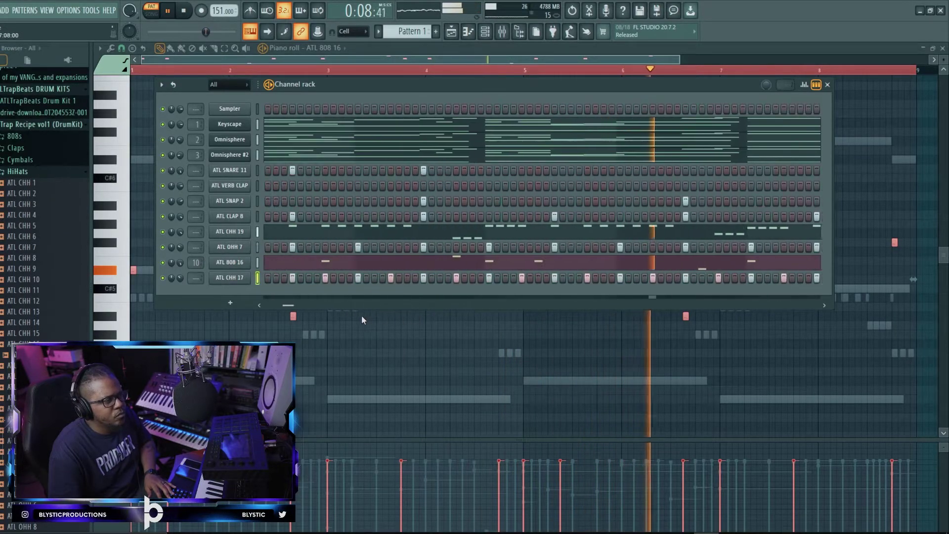
pyautogui.moveTo(372, 316); pyautogui.dragTo(368, 315)
pyautogui.click(441, 171)
pyautogui.click(636, 171)
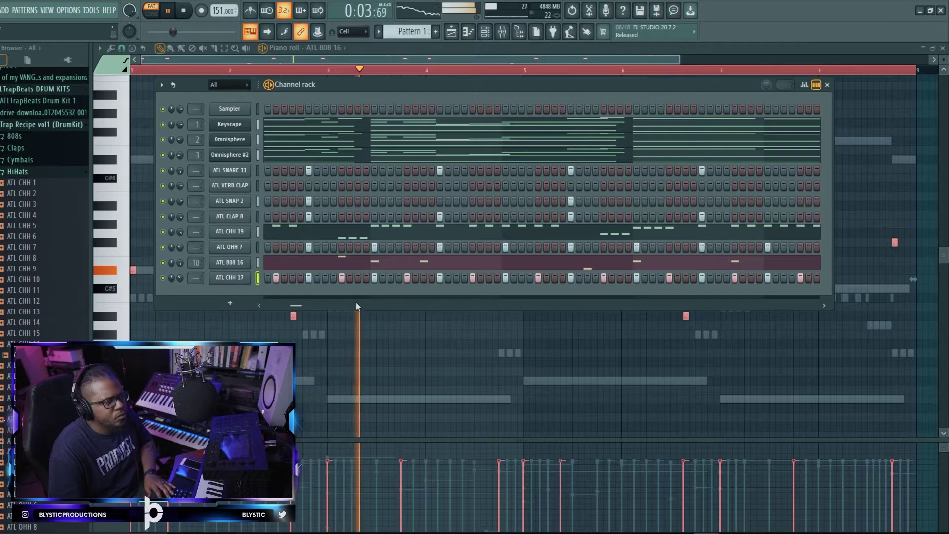
pyautogui.hscroll(3, 321, 305)
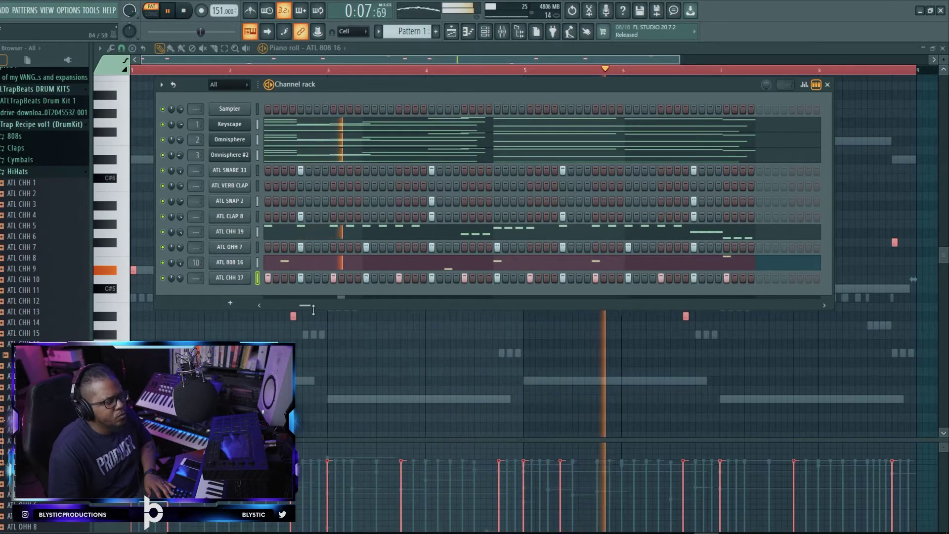
pyautogui.hscroll(-3, 301, 307)
pyautogui.hscroll(-2, 301, 307)
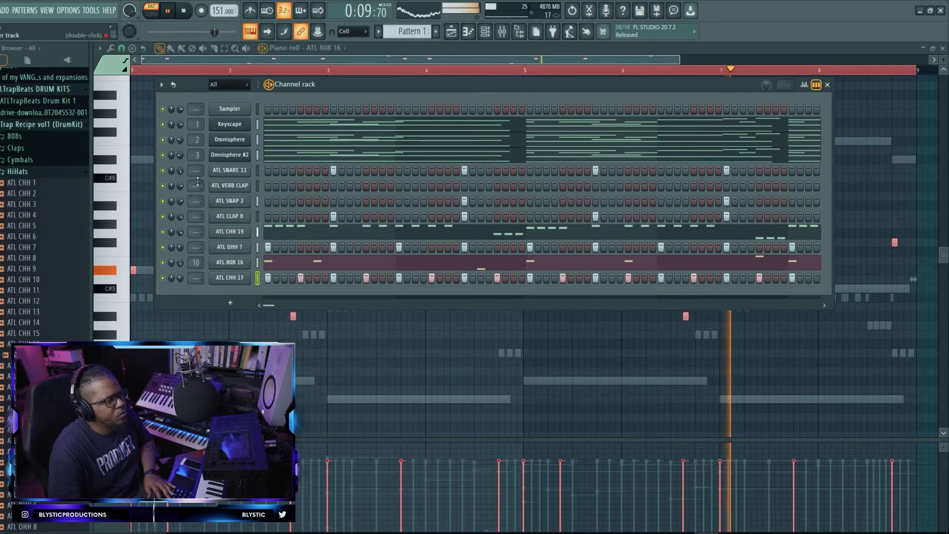
# Check the ATL SNARE 11 channel settings and raise the KICK R channel's volume multiplier to 110%
pyautogui.click(229, 170)
pyautogui.click(214, 195)
pyautogui.click(236, 194)
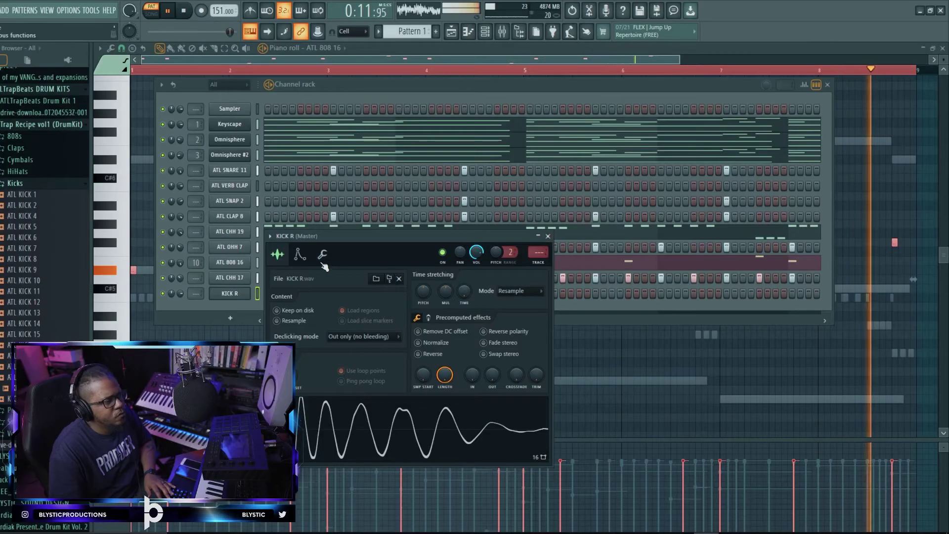
pyautogui.click(323, 262)
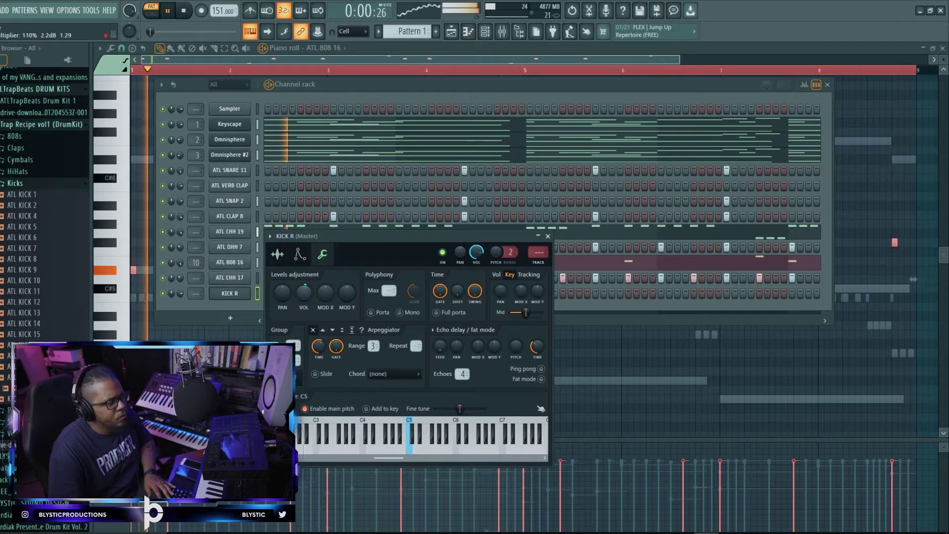
pyautogui.click(548, 237)
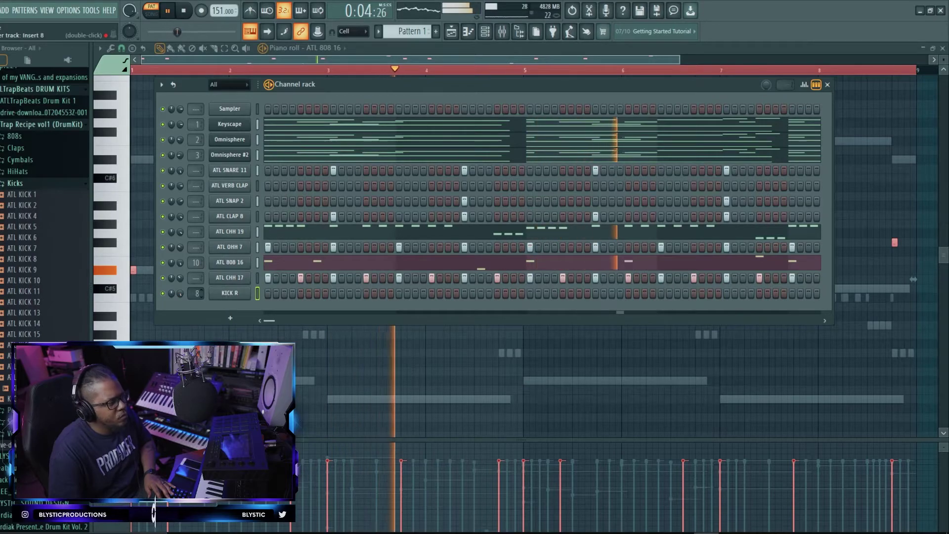
# Place KICK R notes on C5 at steps 1, 11 and 13 of bar 1, step 5 of bar 2, and steps 1, 7 and 13 of bar 3
pyautogui.rightClick(239, 302)
pyautogui.click(267, 299)
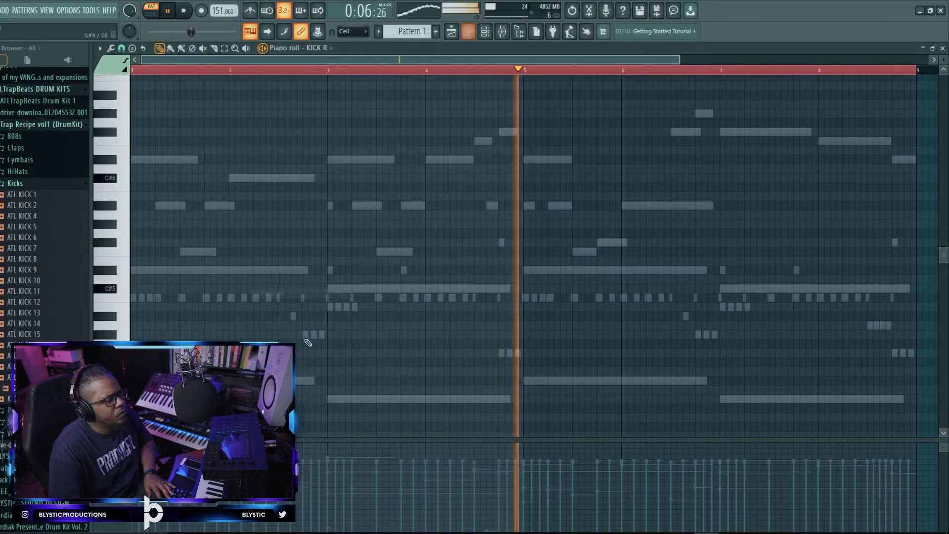
pyautogui.click(134, 298)
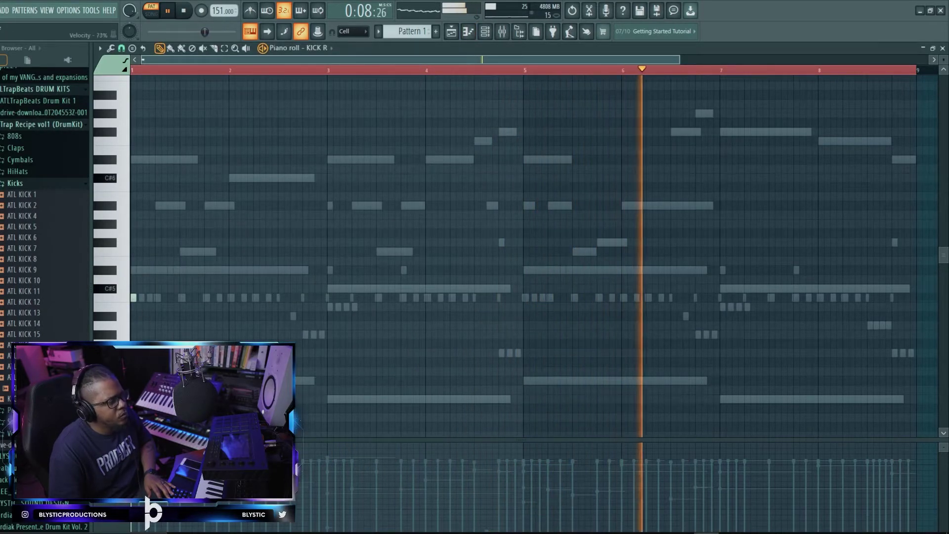
pyautogui.press('space')
pyautogui.press('space')
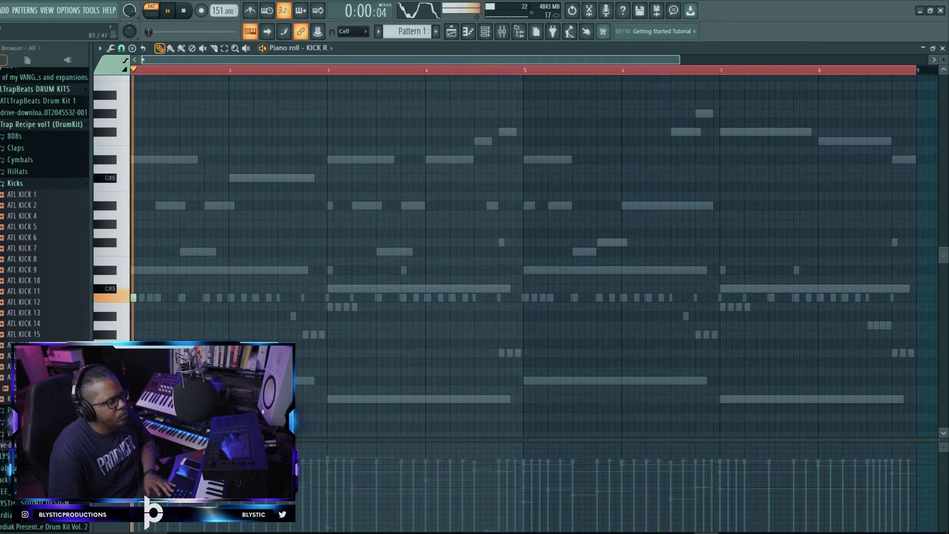
pyautogui.press('space')
pyautogui.click(195, 297)
pyautogui.press('space')
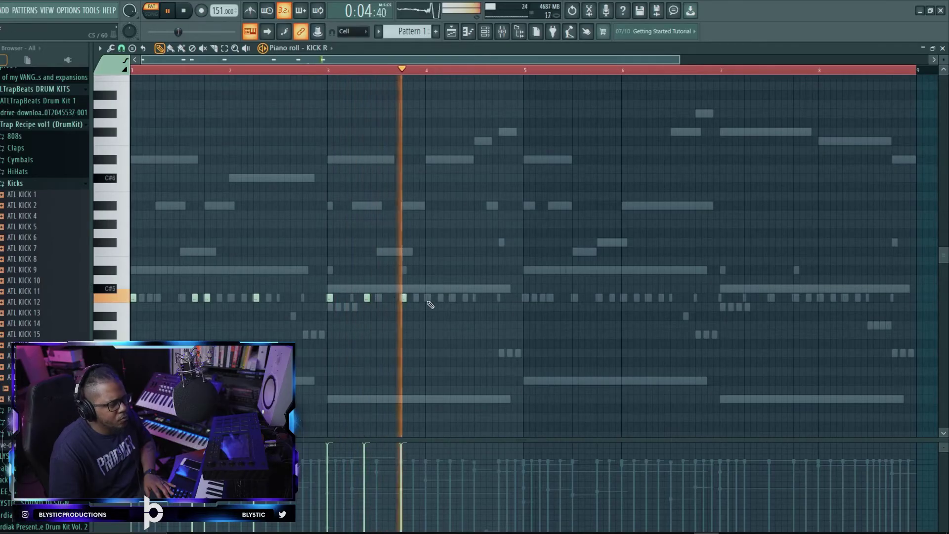
# Add a kick at step 5 of bar 4, duplicate the four-bar kick pattern into bars 5–8 and clear the time selection
pyautogui.moveTo(509, 276); pyautogui.dragTo(119, 331)
pyautogui.press('Delete')
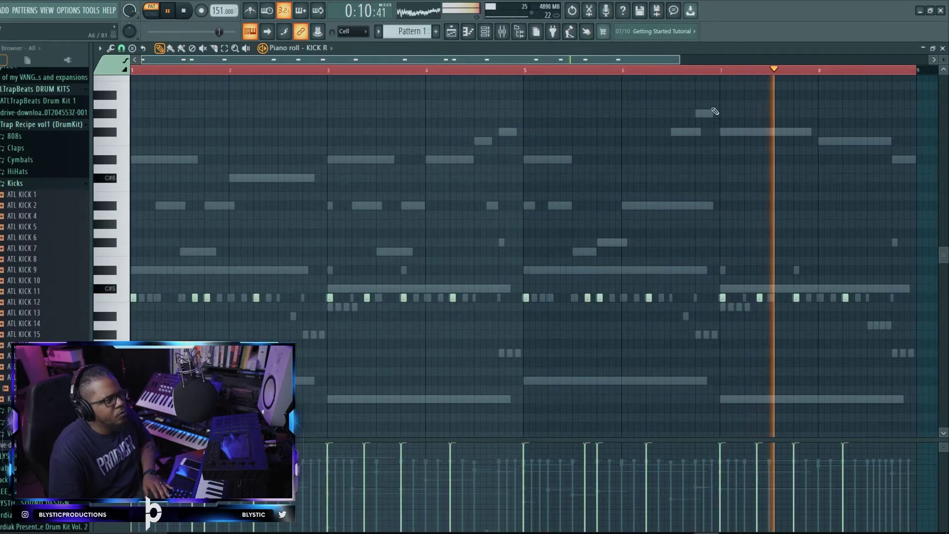
pyautogui.rightClick(820, 73)
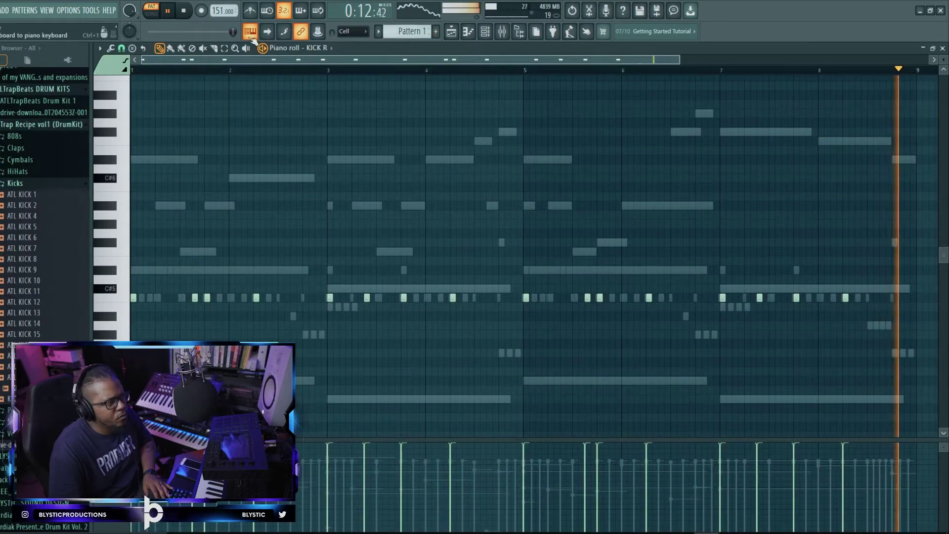
pyautogui.click(190, 12)
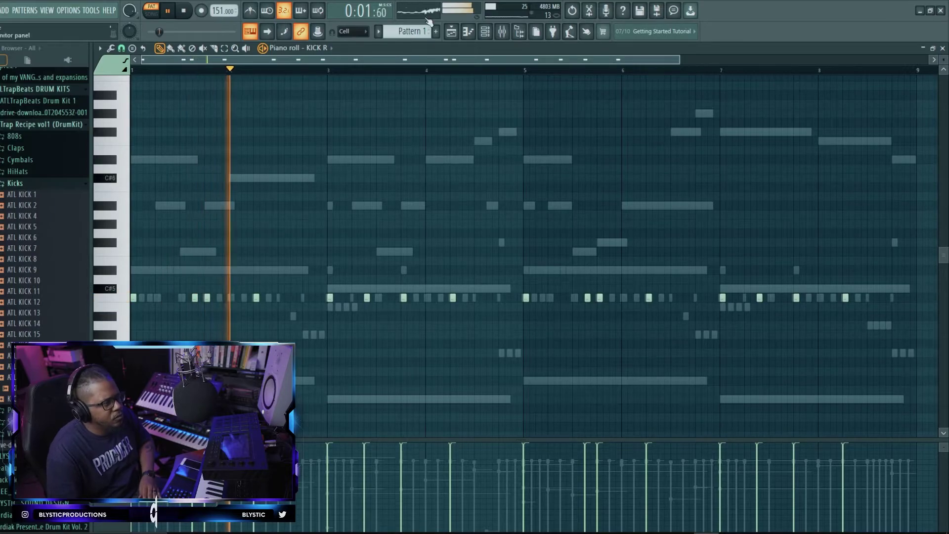
# Add a third Omnisphere channel, copy the Keyscape melody into it and set its root note to D#5
pyautogui.click(484, 33)
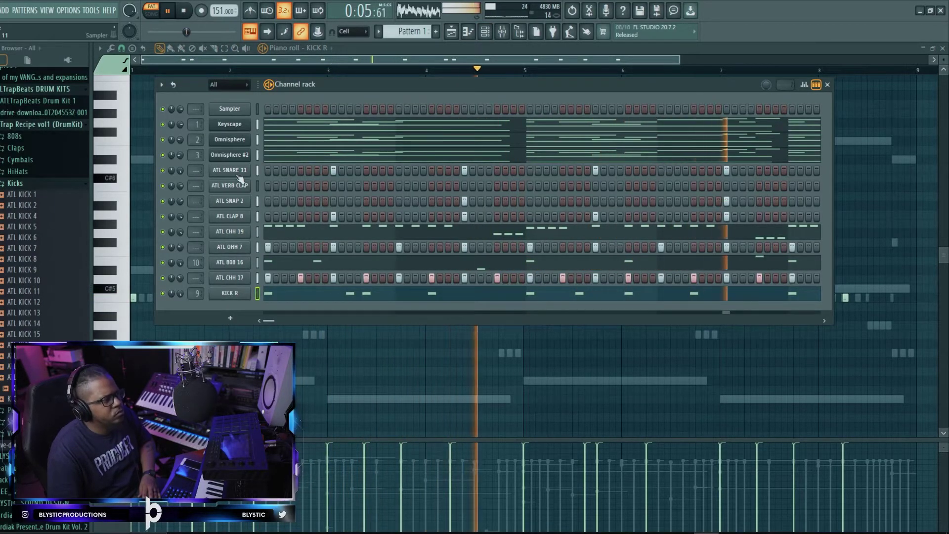
pyautogui.click(230, 318)
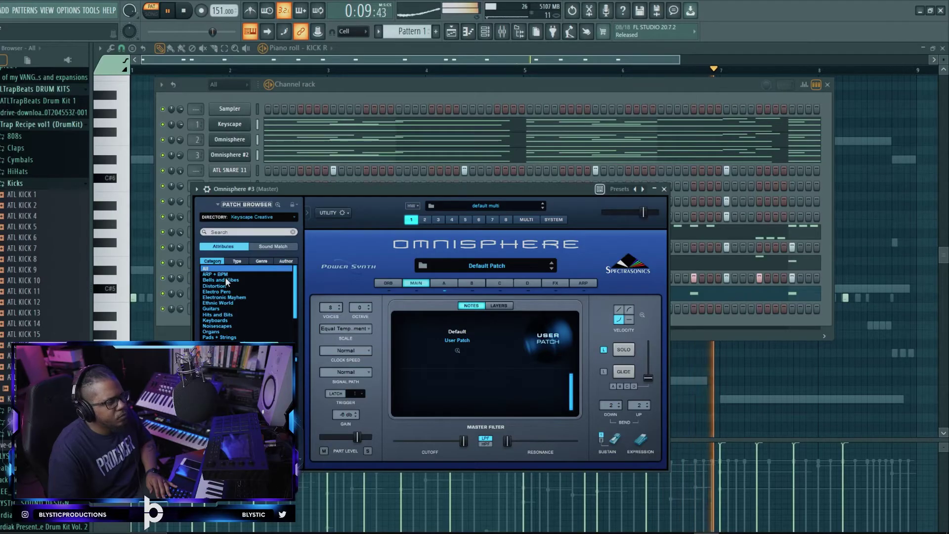
pyautogui.rightClick(248, 122)
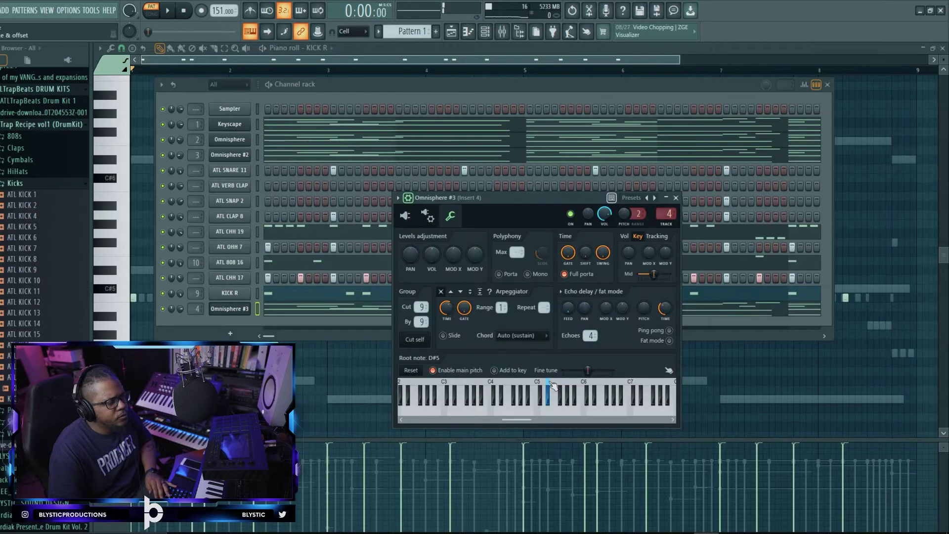
pyautogui.press('space')
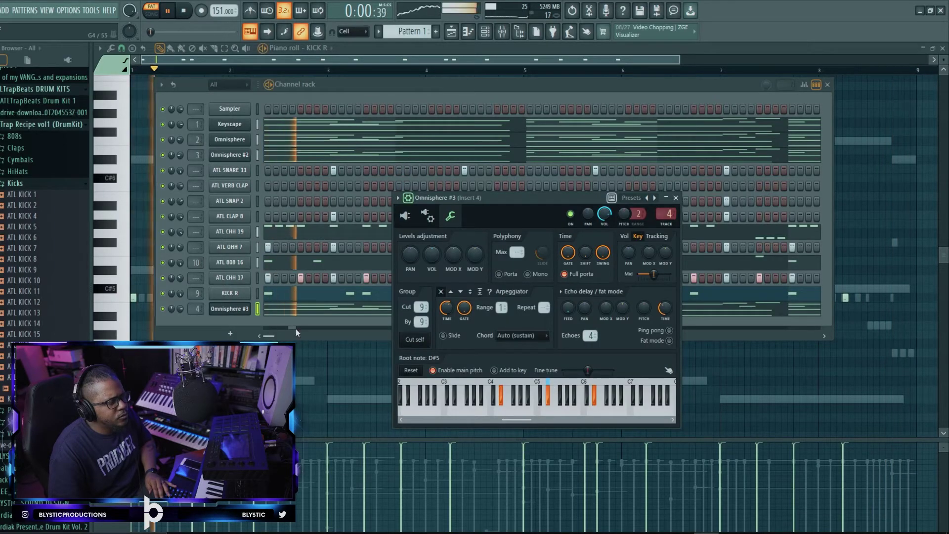
pyautogui.click(295, 309)
pyautogui.press('F6')
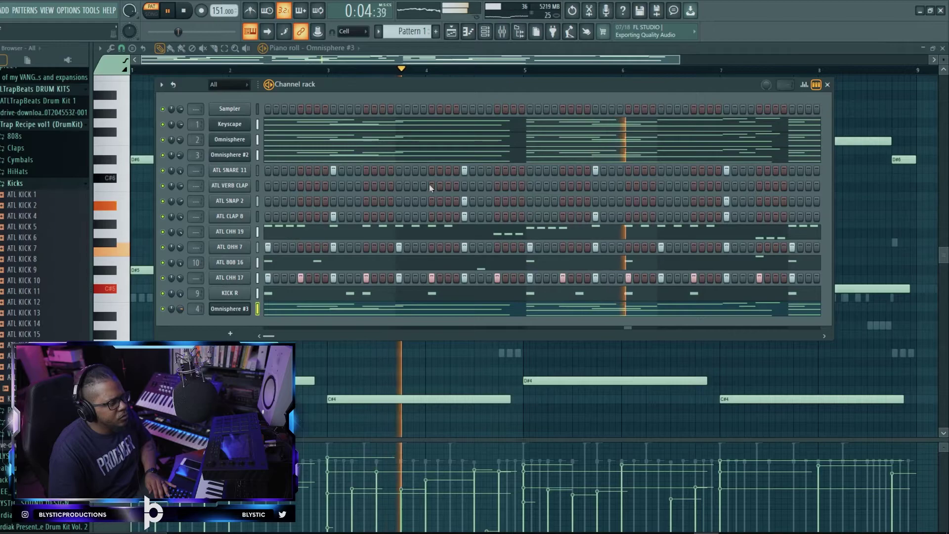
# Load HalfTime into slot 3 of mixer Insert 4 and set its loop length to 2 Bars
pyautogui.press('F9')
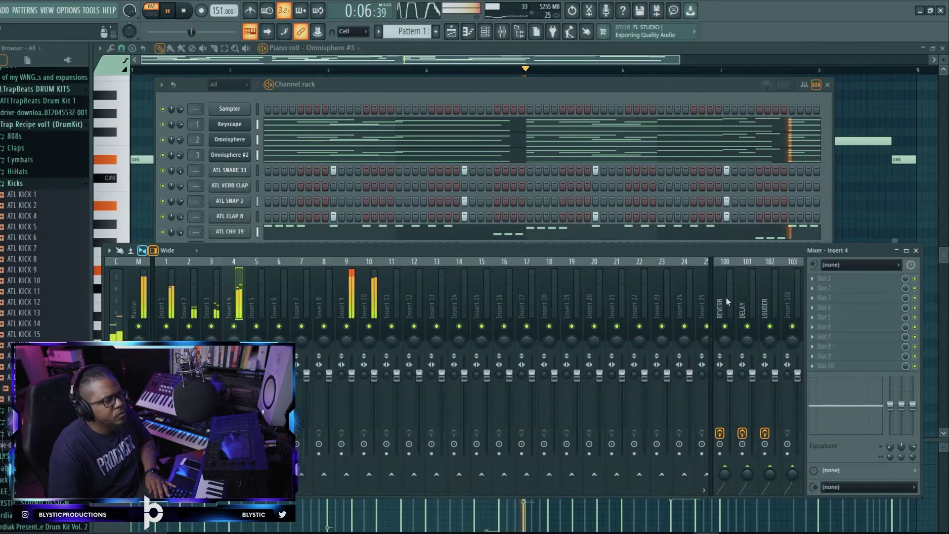
pyautogui.click(816, 300)
pyautogui.scroll(-3, 757, 304)
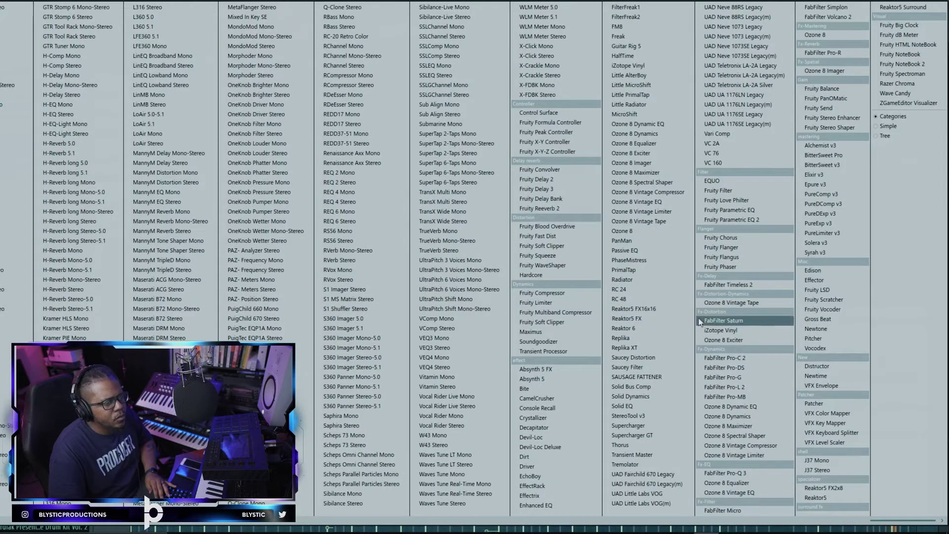
pyautogui.click(660, 55)
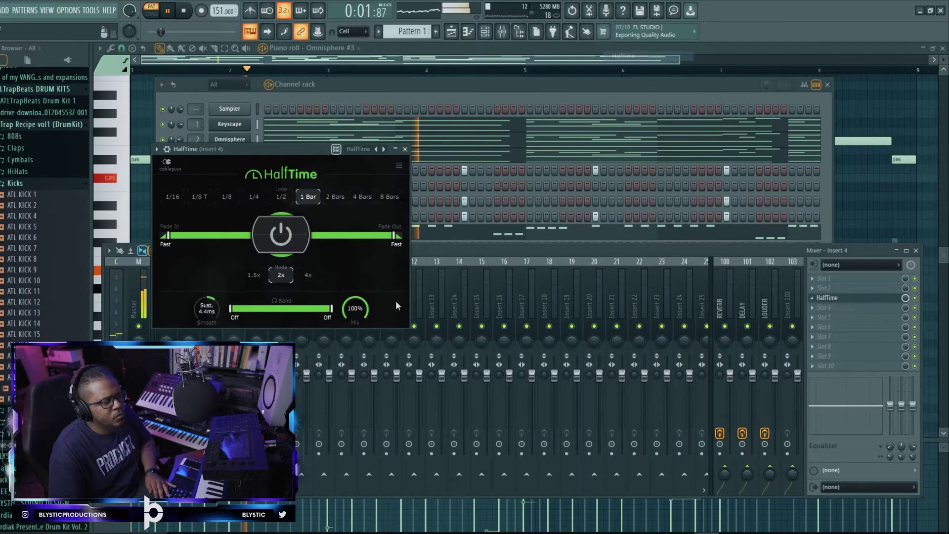
pyautogui.click(333, 198)
pyautogui.press('space')
pyautogui.press('space')
pyautogui.moveTo(289, 149); pyautogui.dragTo(743, 170)
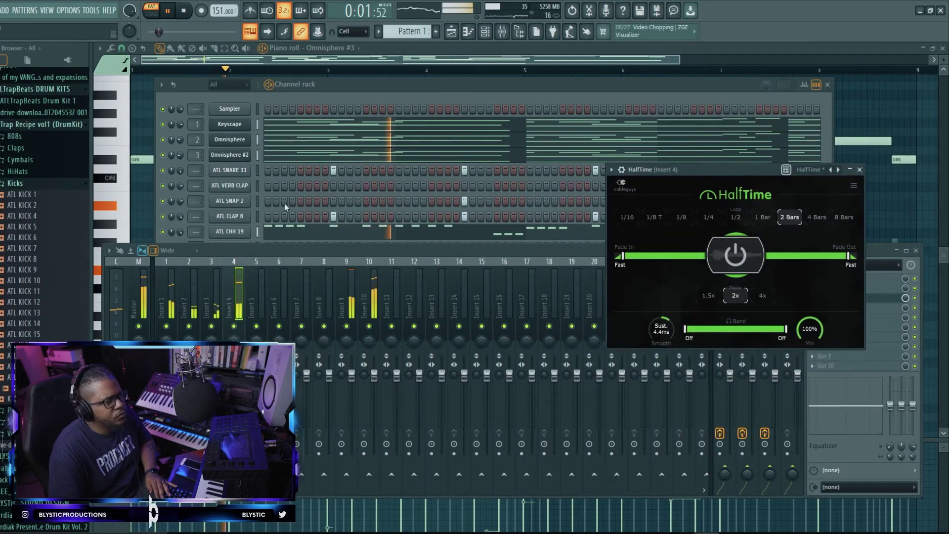
# Mute Omnisphere and Omnisphere #2, and switch Omnisphere #3 to the Mist of the Ringing Hollows patch
pyautogui.click(337, 87)
pyautogui.press('space')
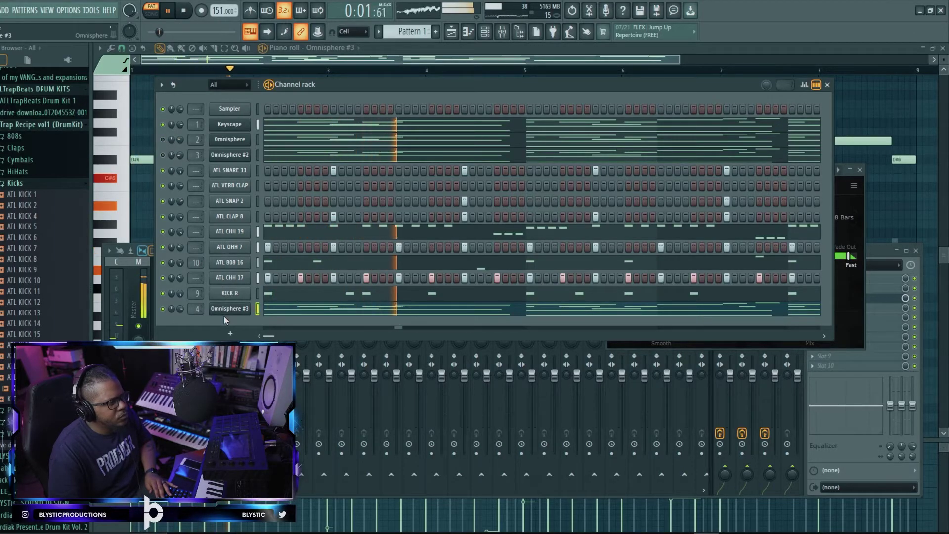
pyautogui.click(228, 311)
pyautogui.click(408, 217)
pyautogui.press('space')
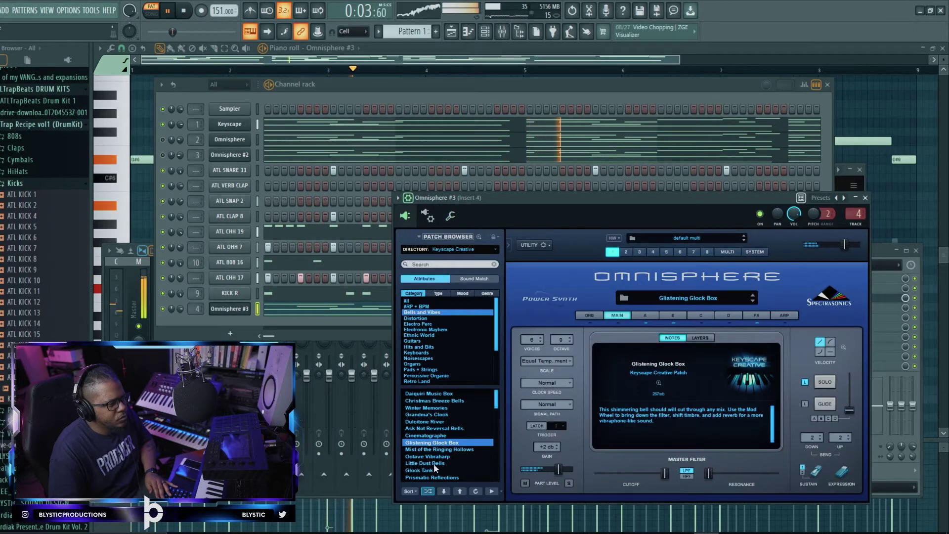
pyautogui.press('space')
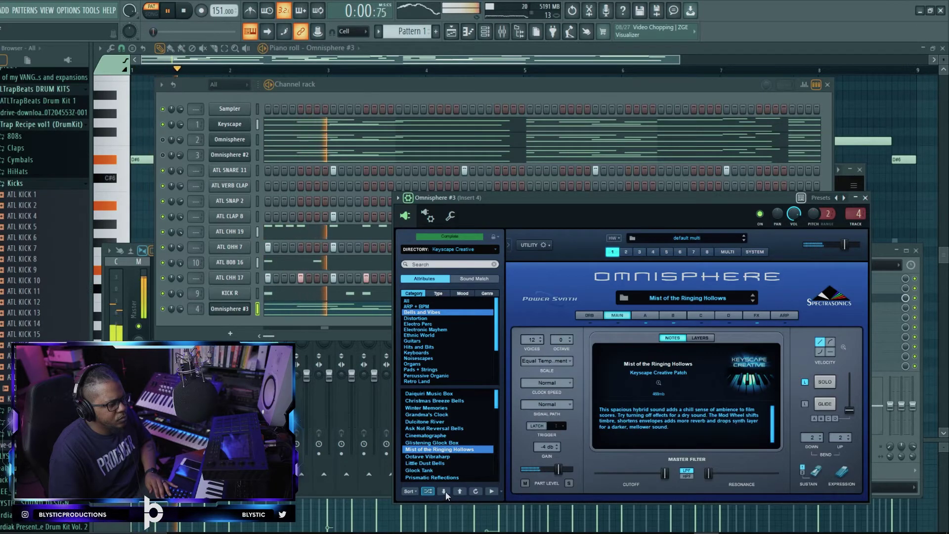
pyautogui.click(180, 309)
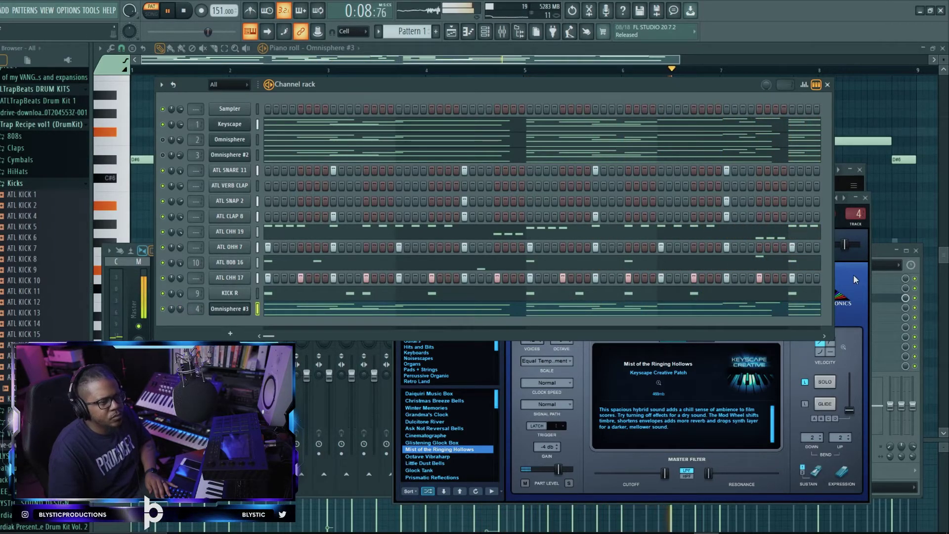
# Load Fruity parametric EQ 2 into slot 4 of mixer Insert 4, below HalfTime
pyautogui.click(880, 251)
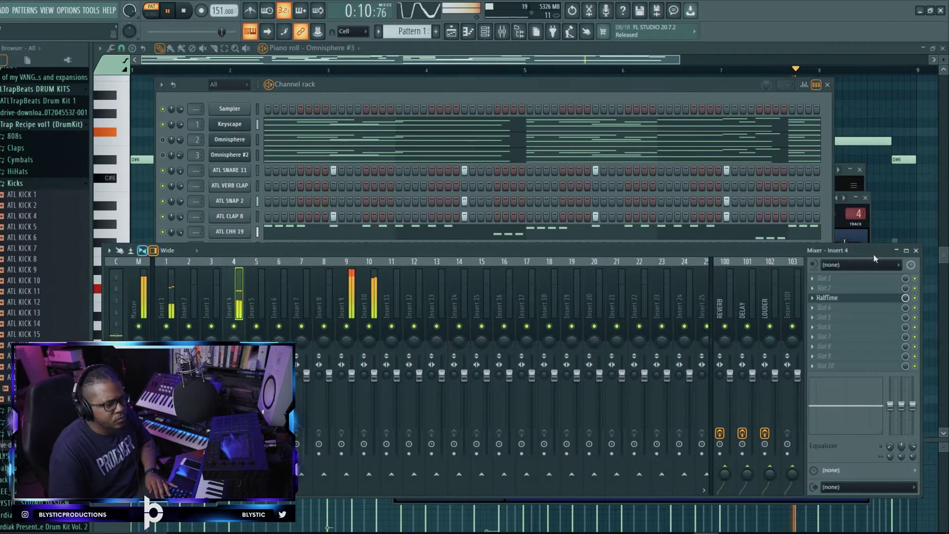
pyautogui.click(818, 312)
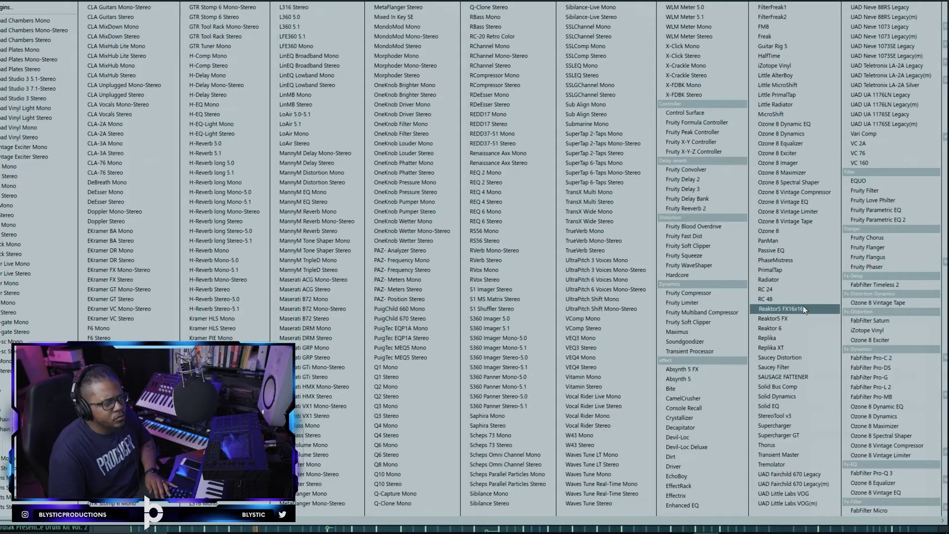
pyautogui.click(873, 218)
# Use EQ band 1 as a high-pass to roll off Insert 4's lows, and add a small midrange boost with band 5
pyautogui.scroll(-2, 407, 189)
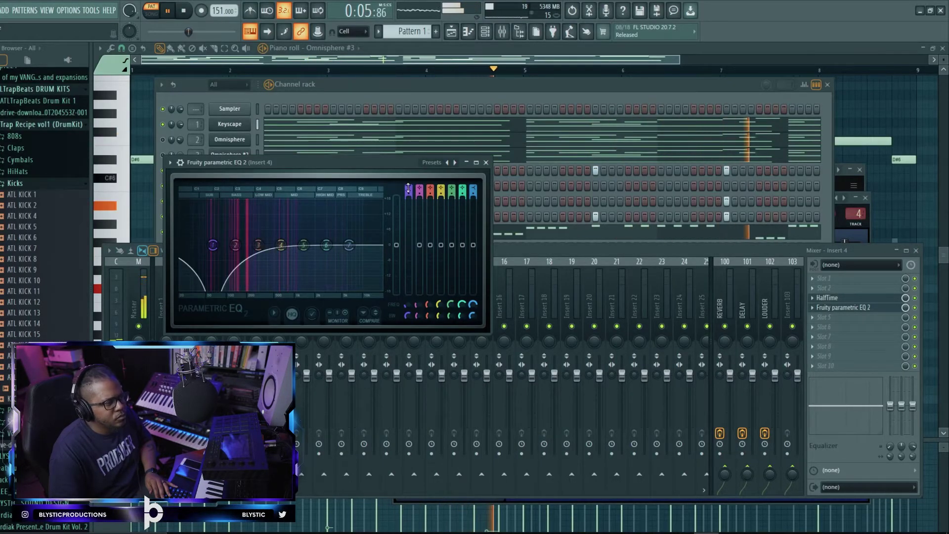
pyautogui.moveTo(213, 245); pyautogui.dragTo(250, 245)
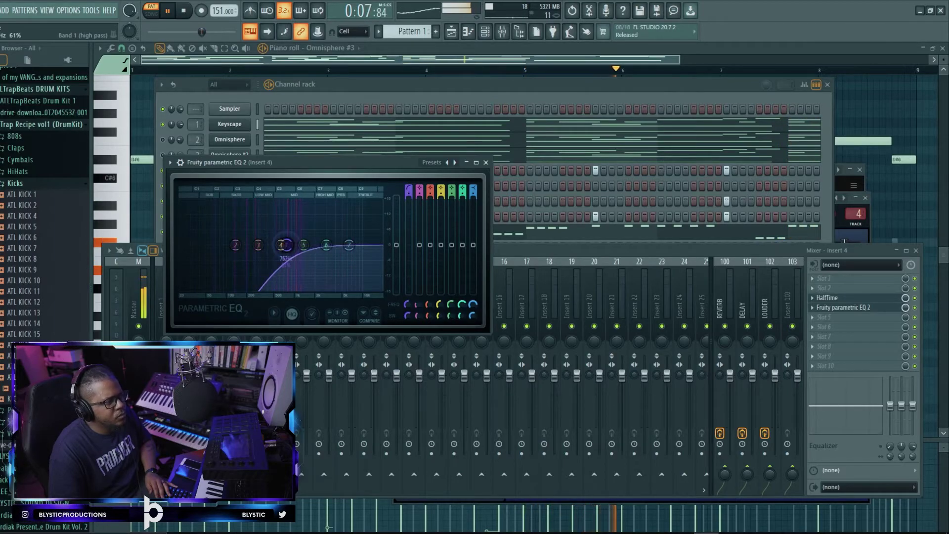
pyautogui.moveTo(288, 220); pyautogui.dragTo(270, 245)
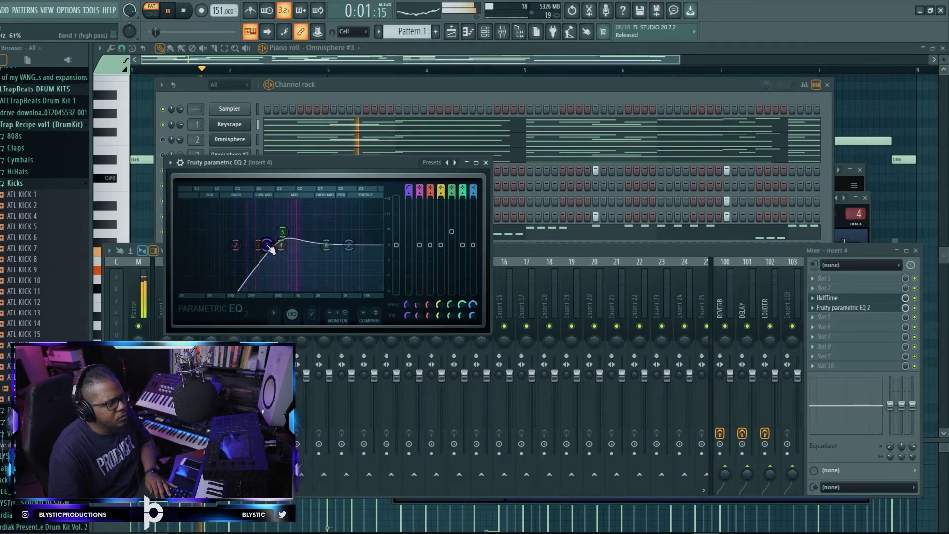
pyautogui.click(486, 162)
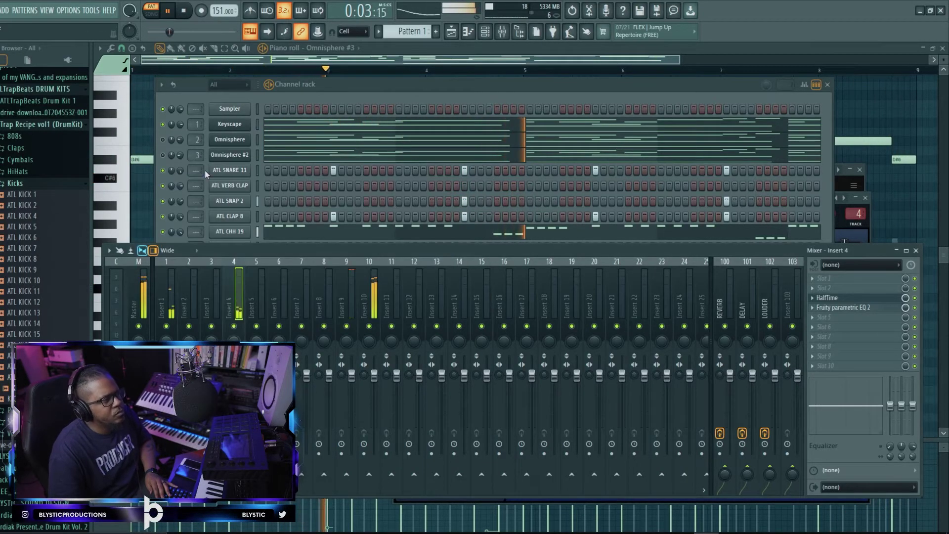
# Compare the beat with the Omnisphere and Omnisphere #2 layers switched on and off during playback
pyautogui.click(163, 140)
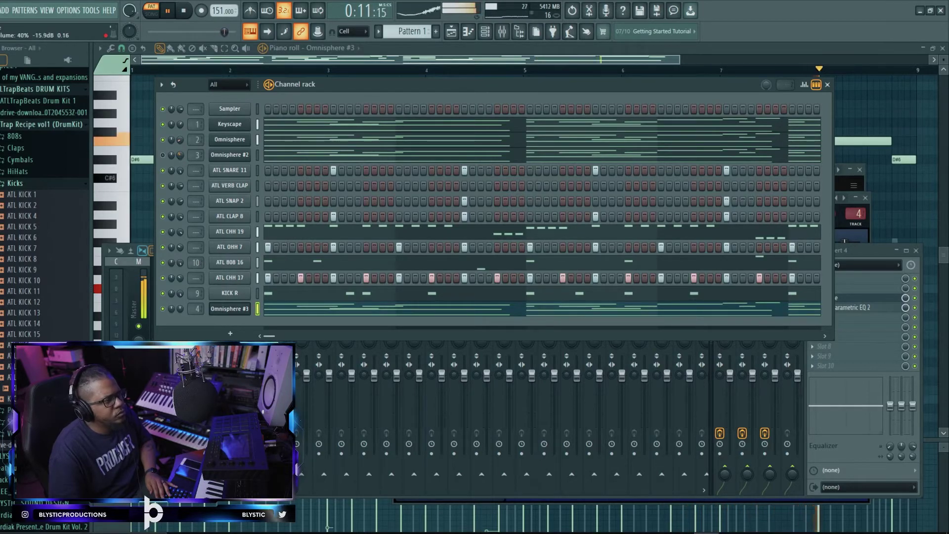
pyautogui.click(163, 156)
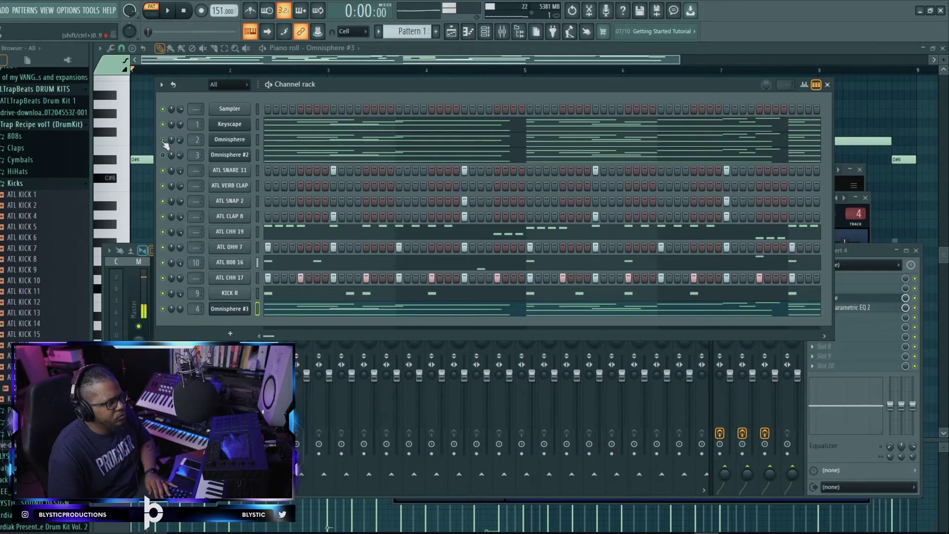
pyautogui.press('space')
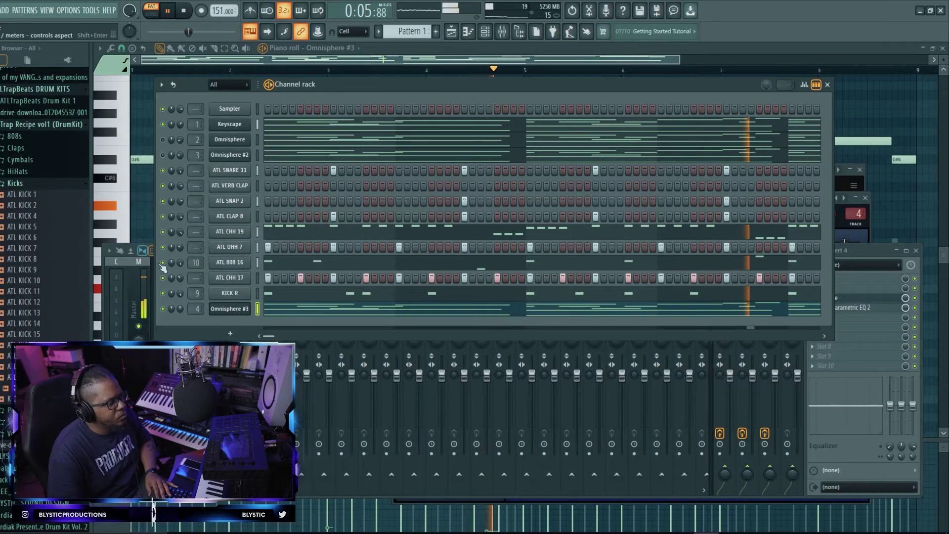
# Audition the Vox/Chants samples, add ATL VOX 5 as a channel on mixer track 15, and place it on beat 3 of bars 4 and 8
pyautogui.click(49, 433)
pyautogui.scroll(-2, 50, 450)
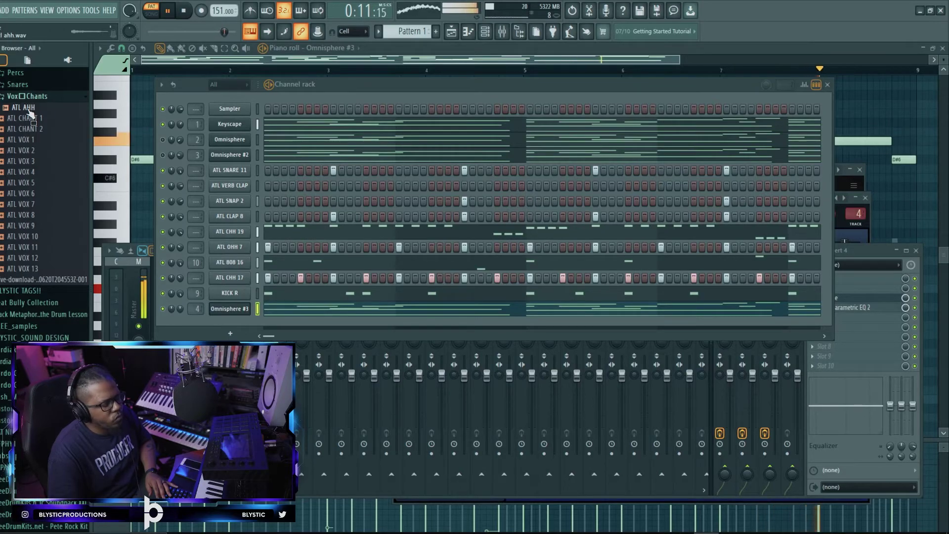
pyautogui.click(30, 152)
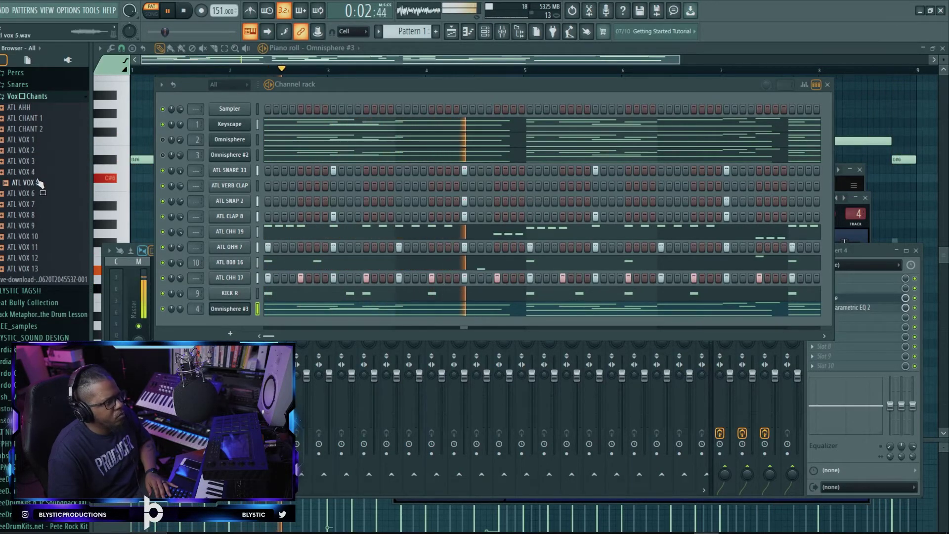
pyautogui.moveTo(225, 320); pyautogui.dragTo(189, 326)
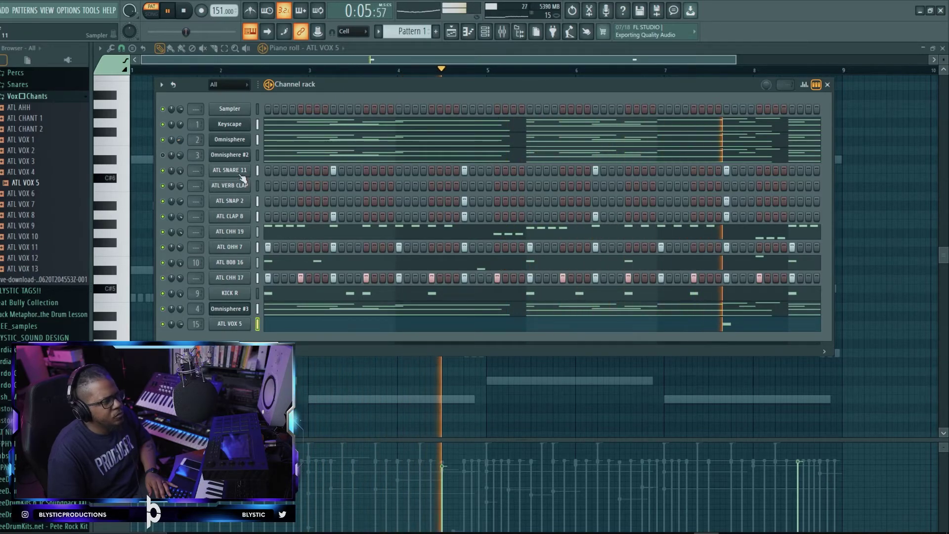
pyautogui.rightClick(247, 153)
pyautogui.click(360, 166)
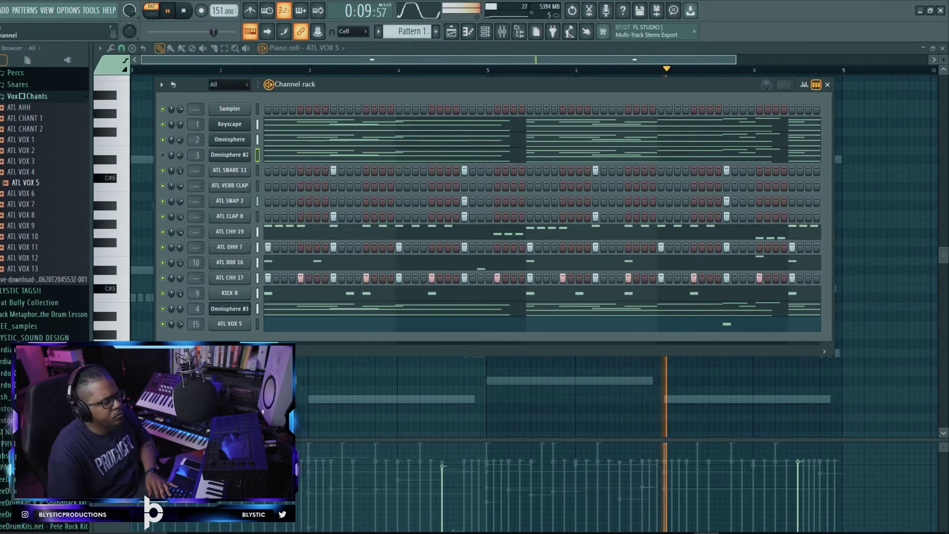
pyautogui.click(218, 349)
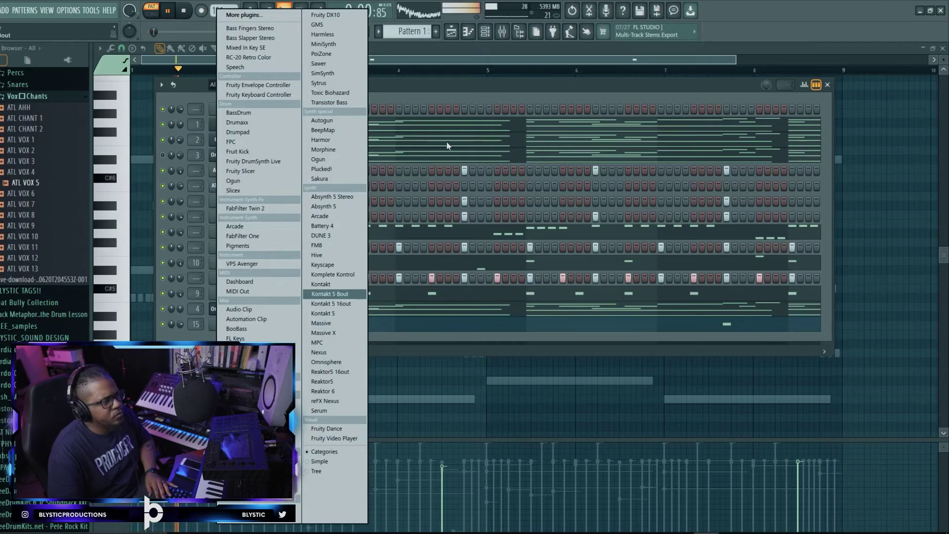
pyautogui.click(446, 87)
# Adjust the Omnisphere channel's volume slightly during playback and switch to the UA Console mixer
pyautogui.press('space')
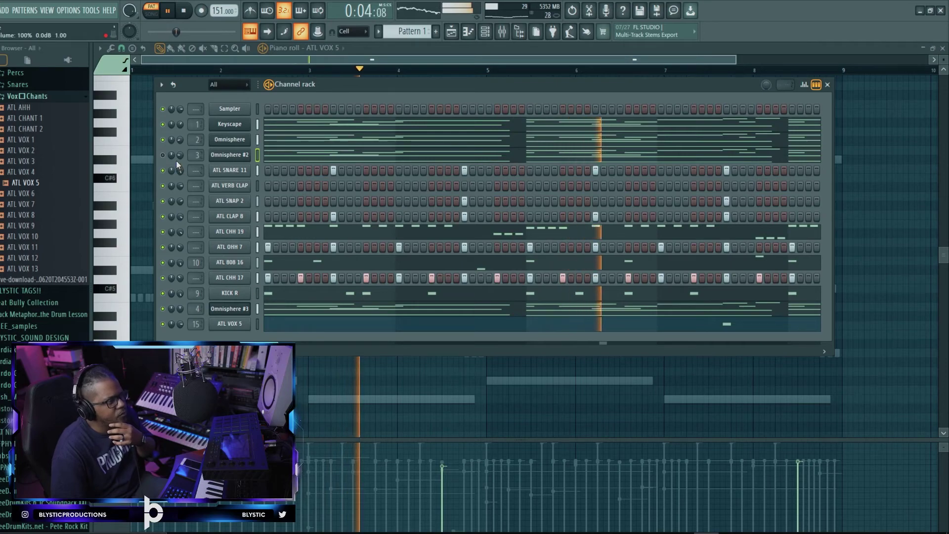
pyautogui.moveTo(179, 141); pyautogui.dragTo(180, 136)
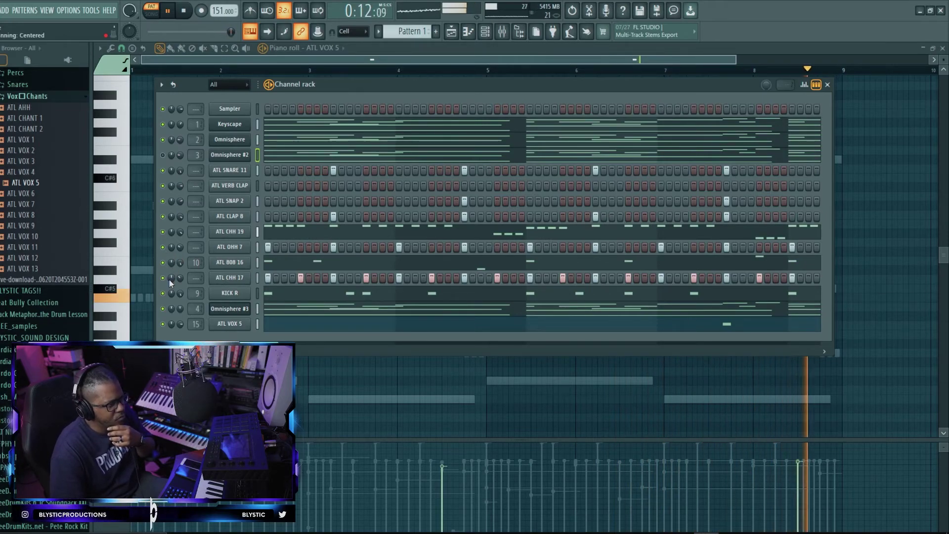
pyautogui.click(355, 533)
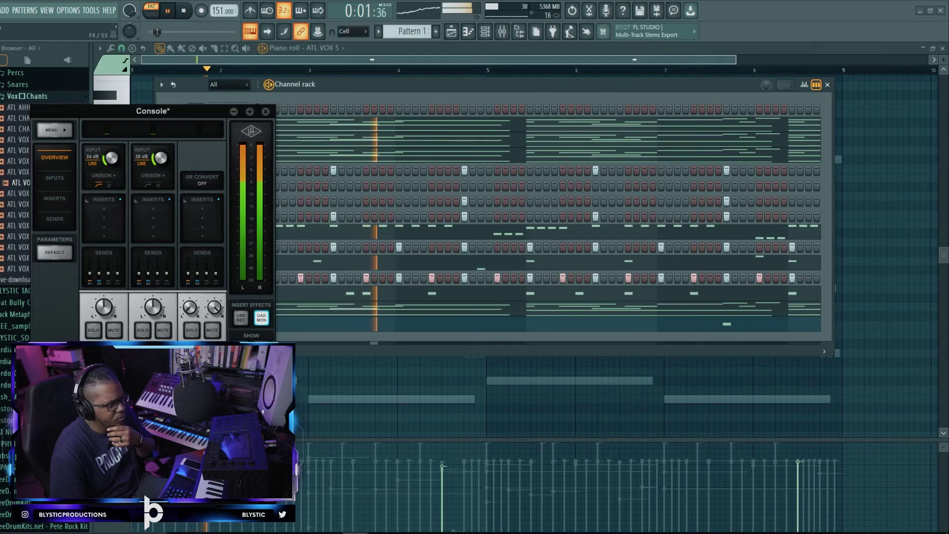